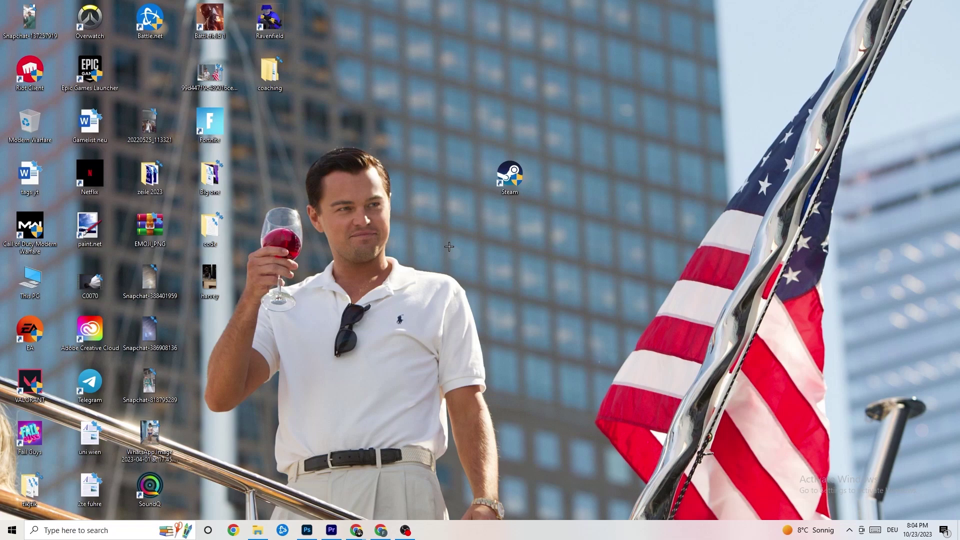
pyautogui.moveTo(507, 183); pyautogui.dragTo(392, 188)
pyautogui.moveTo(504, 172); pyautogui.dragTo(438, 189)
pyautogui.moveTo(388, 164); pyautogui.dragTo(447, 216)
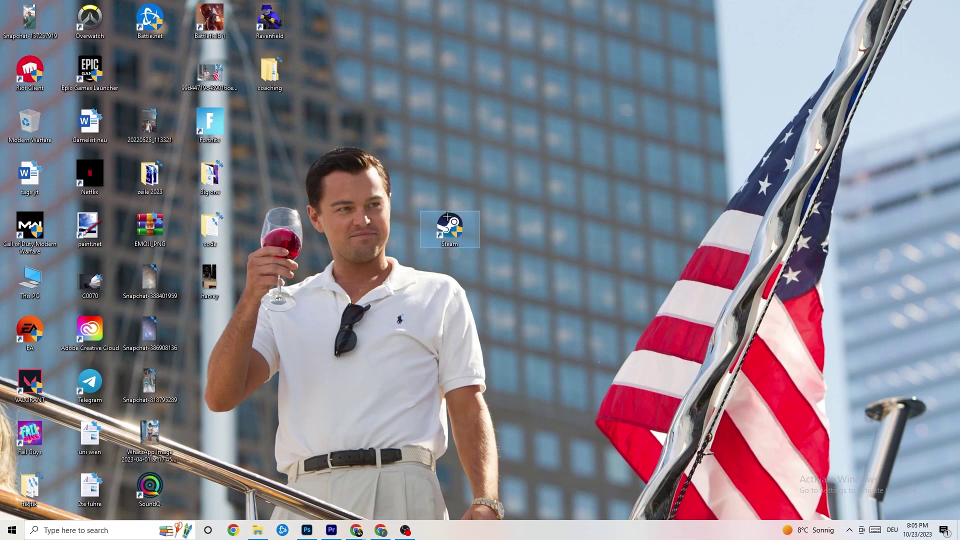
# - Review the Steam shortcut's compatibility properties, including the Windows versions offered for compatibility mode, and accept the dialog
pyautogui.rightClick(454, 231)
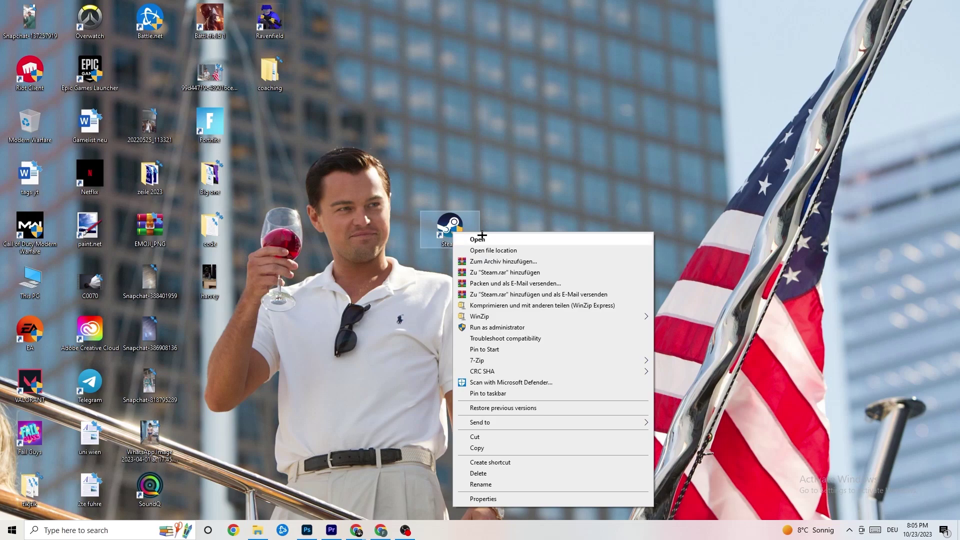
pyautogui.click(512, 498)
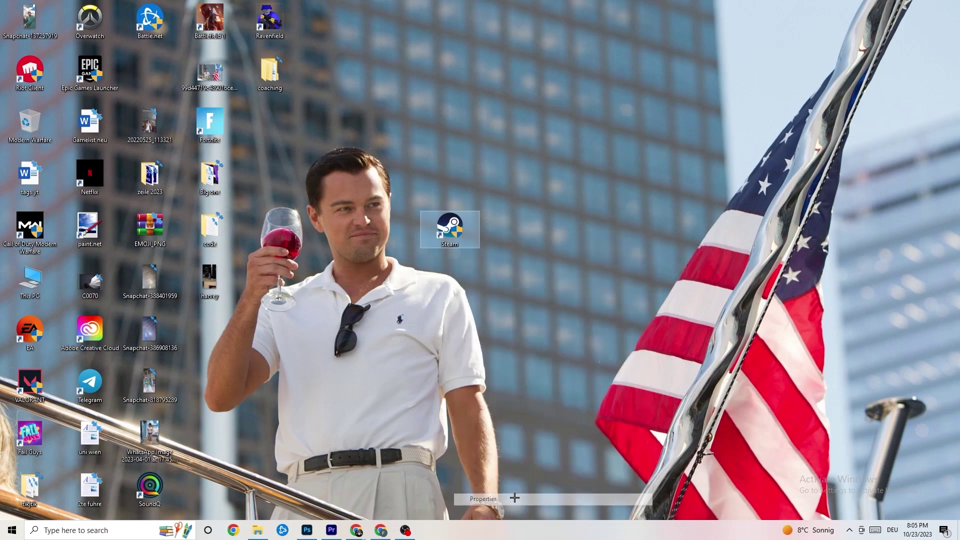
pyautogui.moveTo(527, 240); pyautogui.dragTo(450, 133)
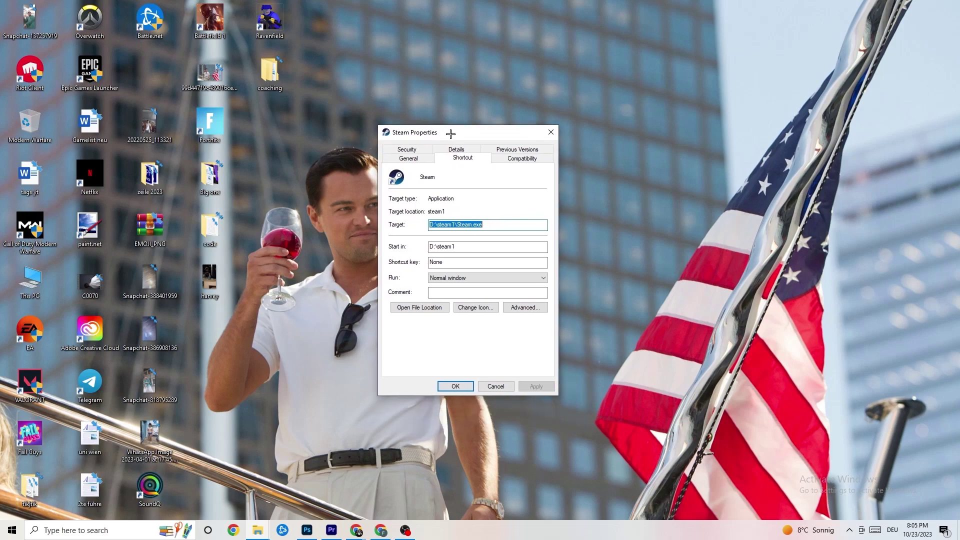
pyautogui.click(518, 158)
pyautogui.moveTo(484, 133); pyautogui.dragTo(464, 67)
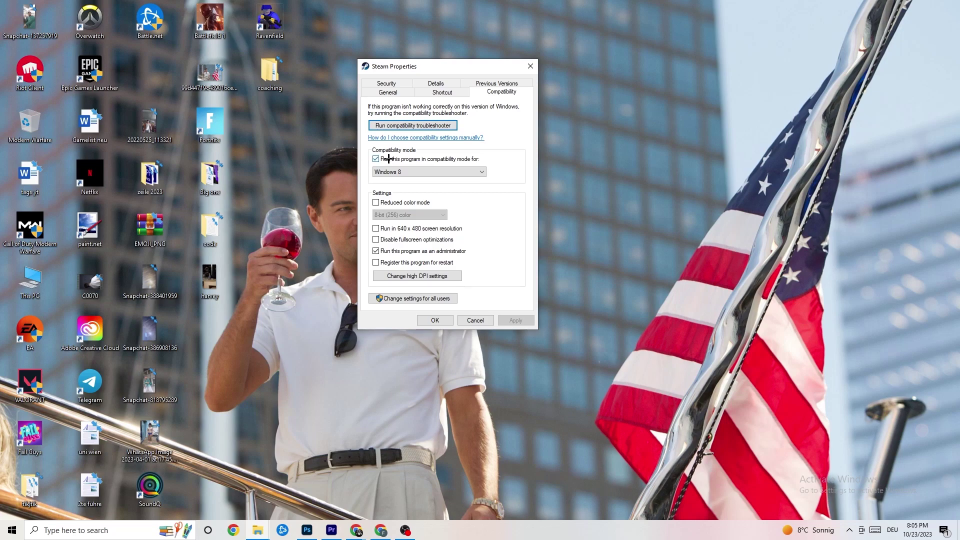
pyautogui.click(478, 170)
pyautogui.click(500, 162)
pyautogui.click(439, 320)
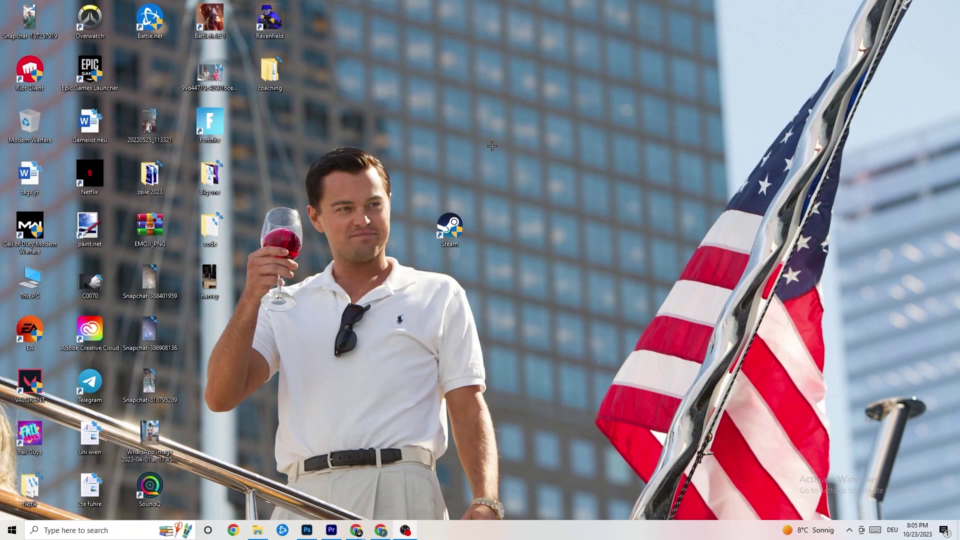
pyautogui.moveTo(462, 229); pyautogui.dragTo(455, 126)
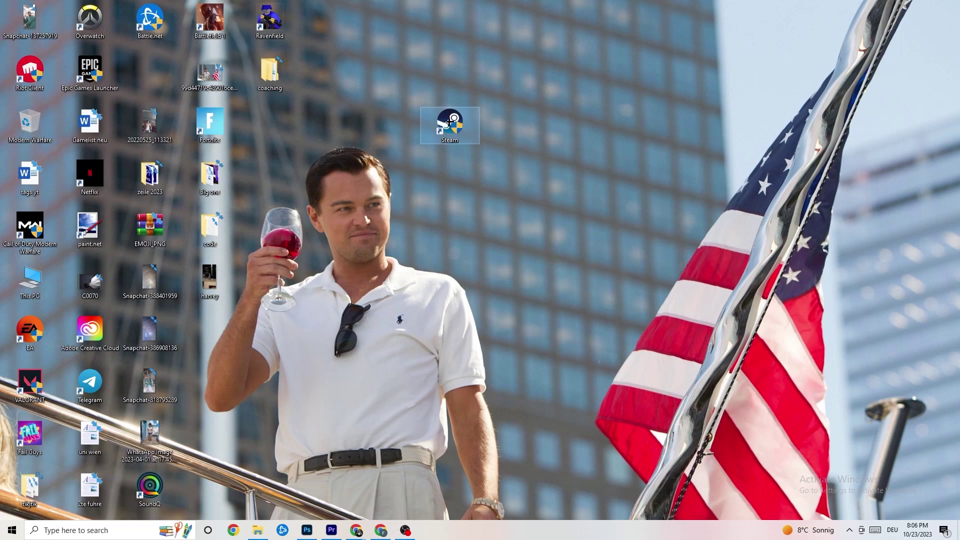
pyautogui.moveTo(449, 121); pyautogui.dragTo(386, 176)
pyautogui.click(451, 151)
pyautogui.click(416, 136)
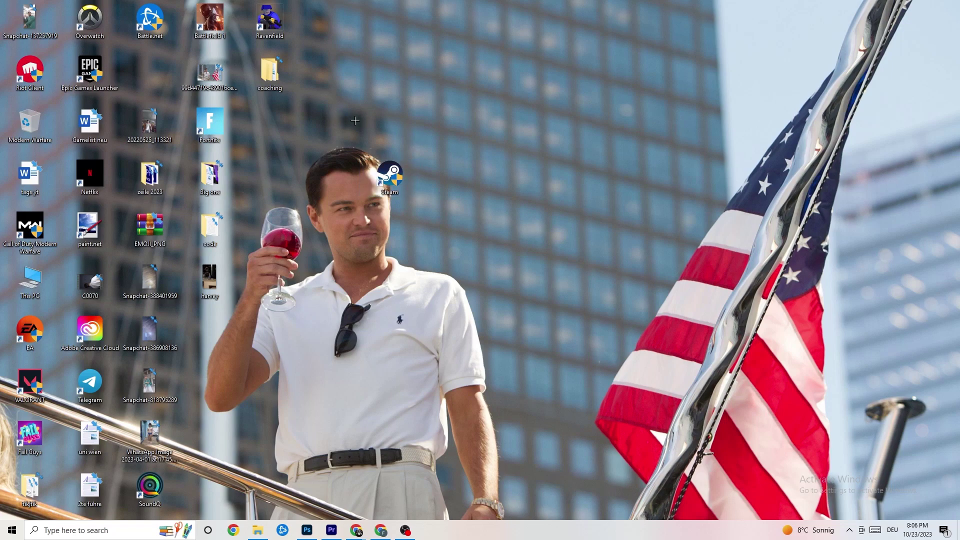
pyautogui.moveTo(384, 160); pyautogui.dragTo(445, 159)
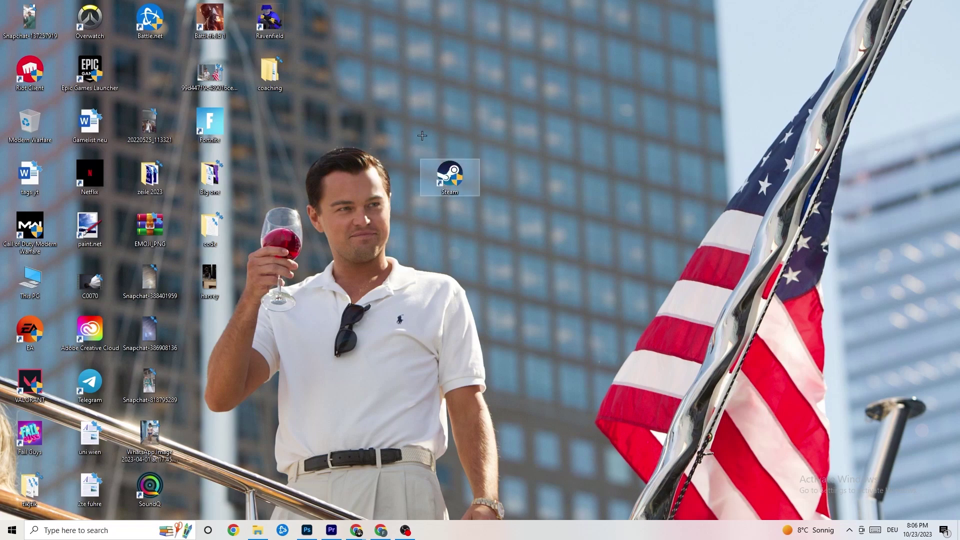
# - Recheck the compatibility settings in the Steam shortcut's properties and close the dialog
pyautogui.rightClick(447, 190)
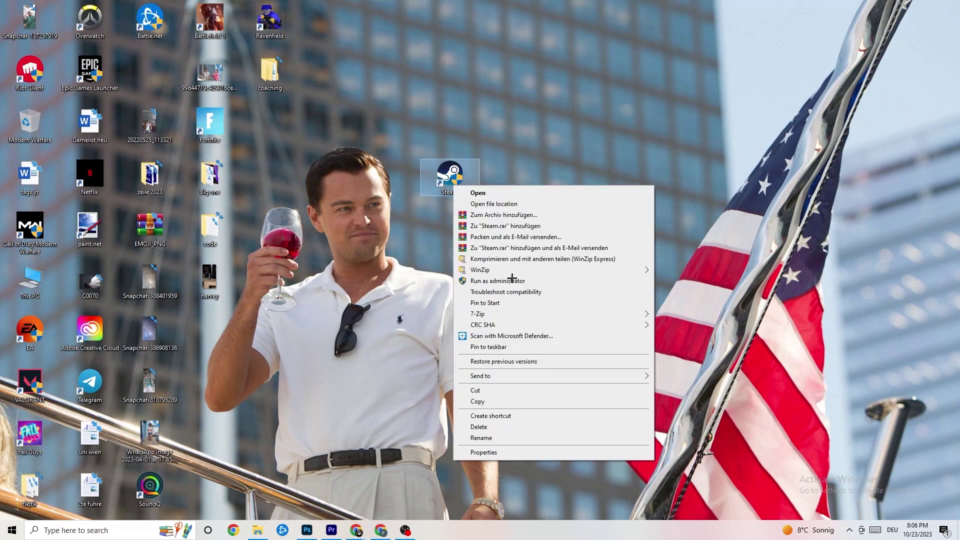
pyautogui.click(501, 452)
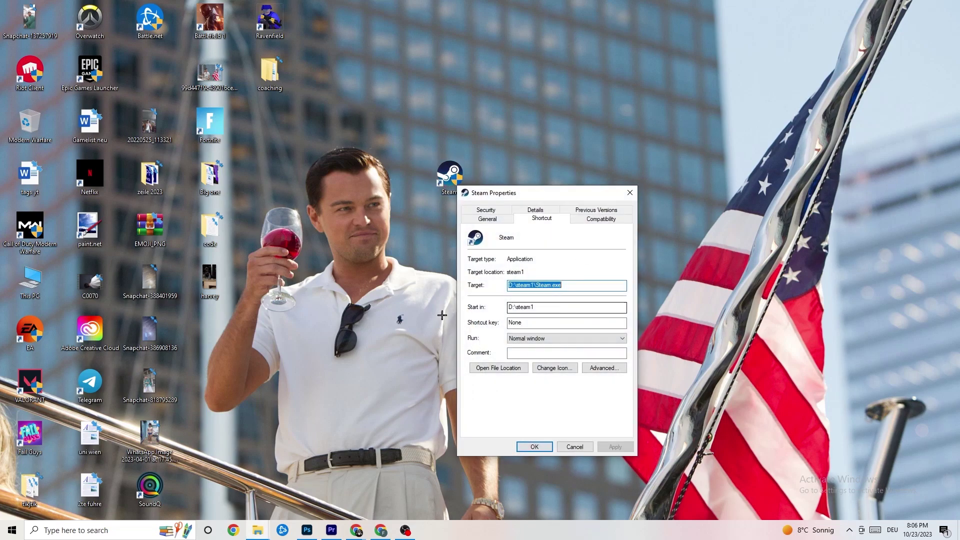
pyautogui.click(605, 218)
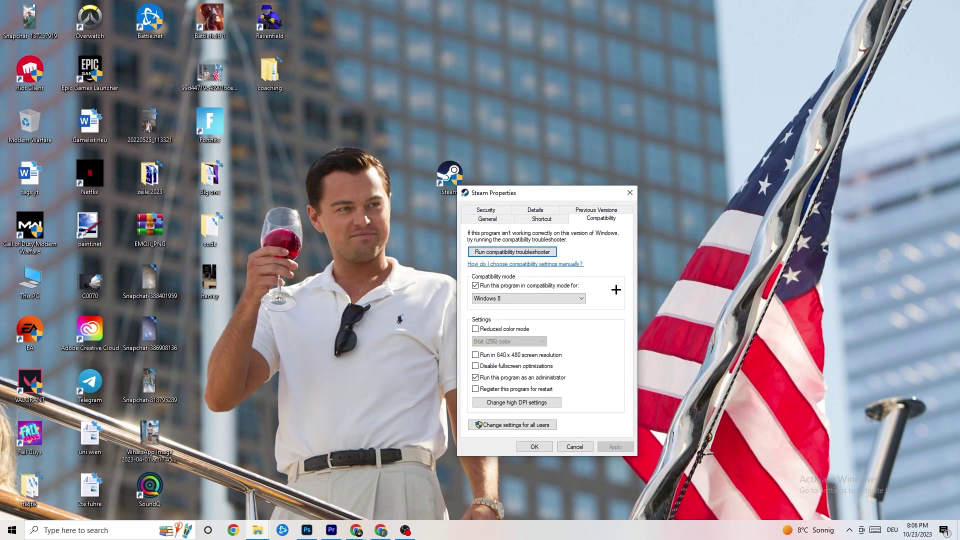
pyautogui.click(630, 193)
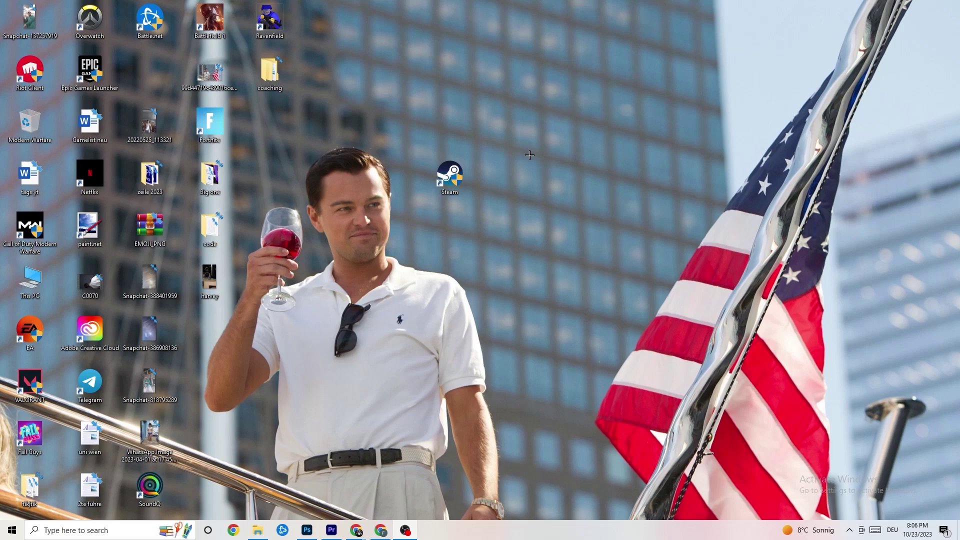
# - Move the Steam shortcut into the free desktop spot directly below Battle.net and deselect it
pyautogui.moveTo(449, 175); pyautogui.dragTo(150, 72)
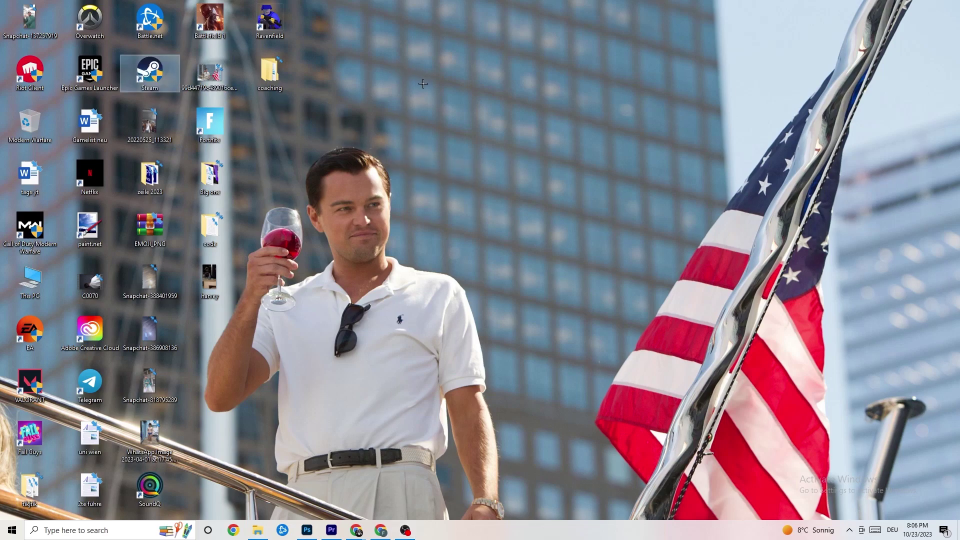
pyautogui.click(466, 98)
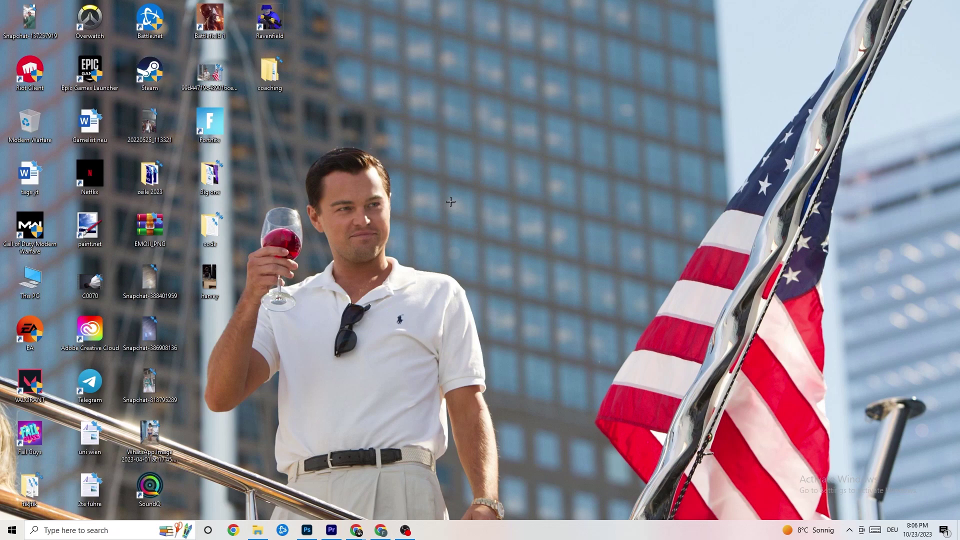
# - Open Task Manager and maximize its window
pyautogui.rightClick(442, 535)
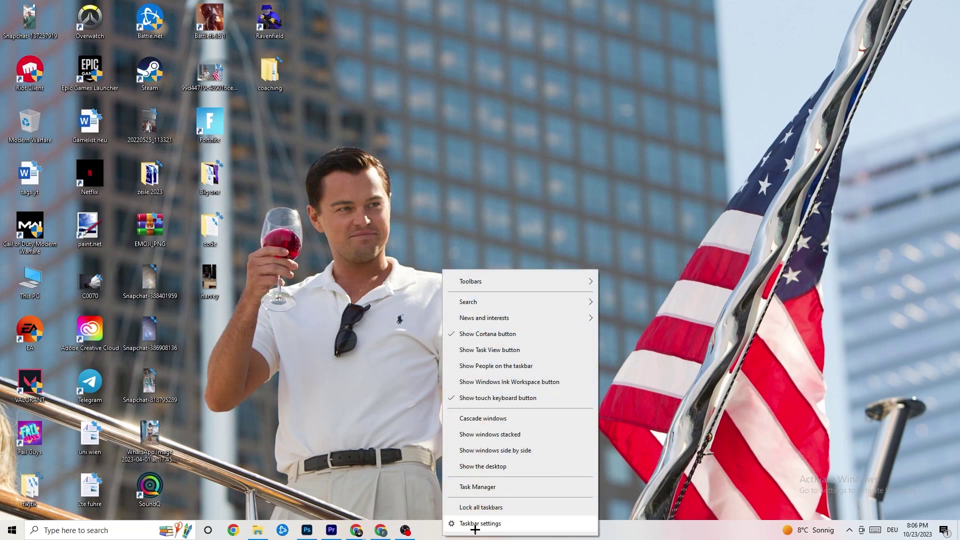
pyautogui.click(477, 487)
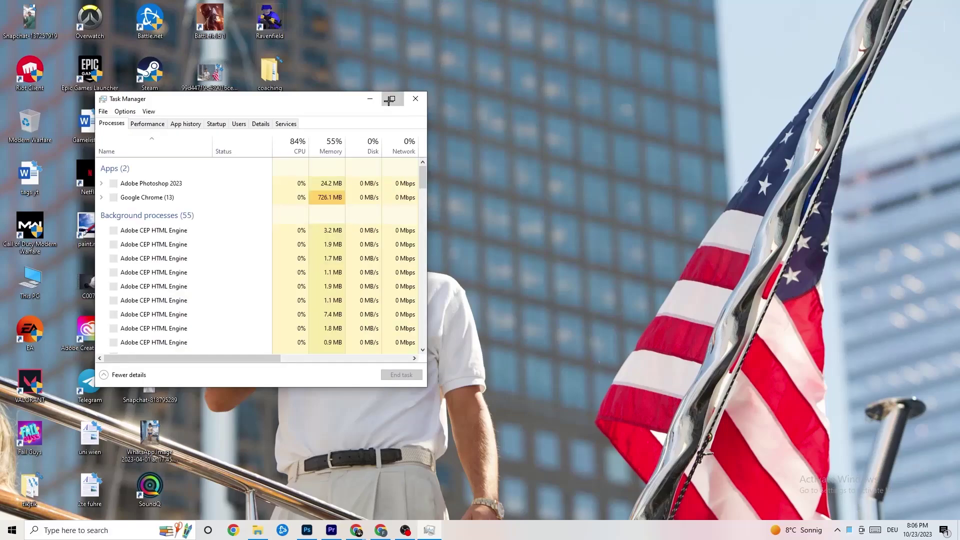
pyautogui.doubleClick(388, 98)
pyautogui.moveTo(405, 6); pyautogui.dragTo(414, 43)
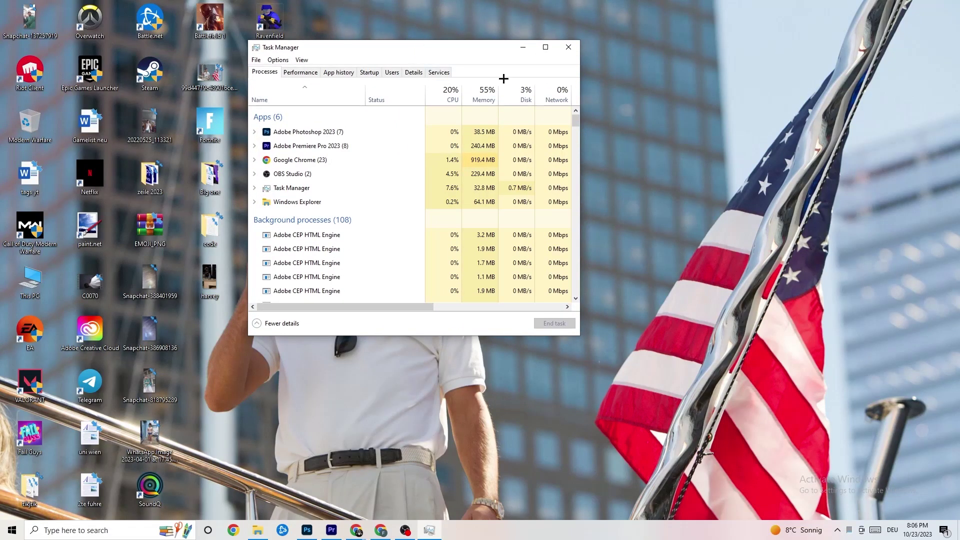
pyautogui.click(546, 47)
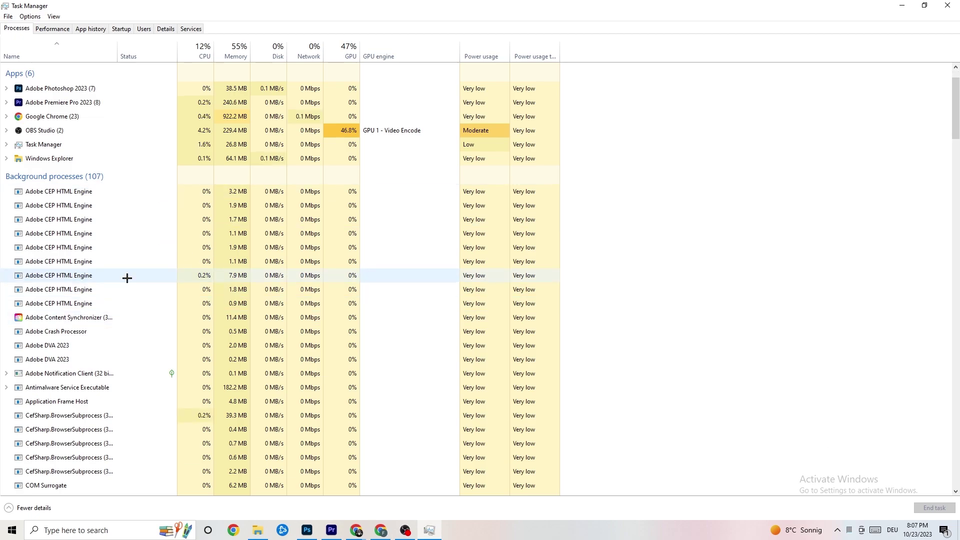
# - Look through the running processes and end the Adobe Photoshop 2023 task
pyautogui.scroll(-12, 126, 261)
pyautogui.scroll(-4, 255, 245)
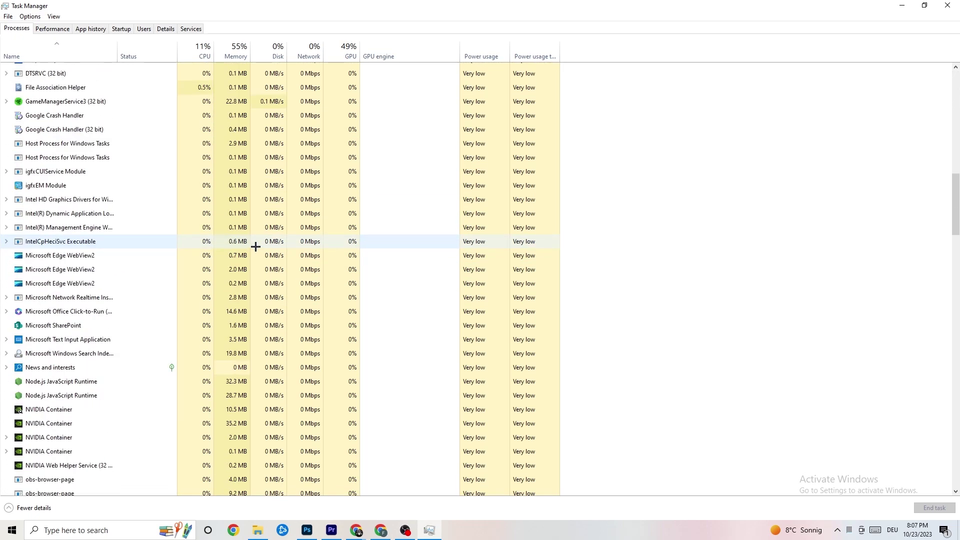
pyautogui.scroll(15, 264, 246)
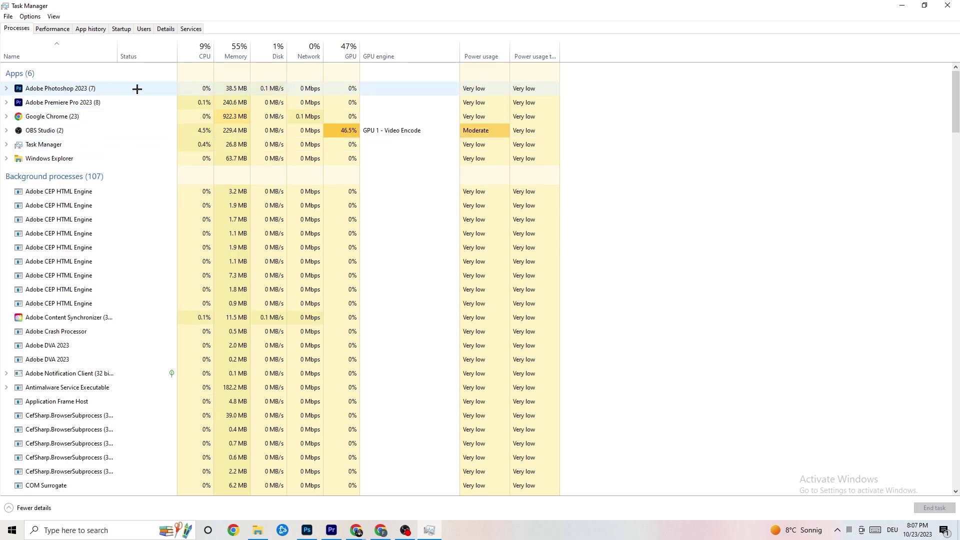
pyautogui.rightClick(246, 89)
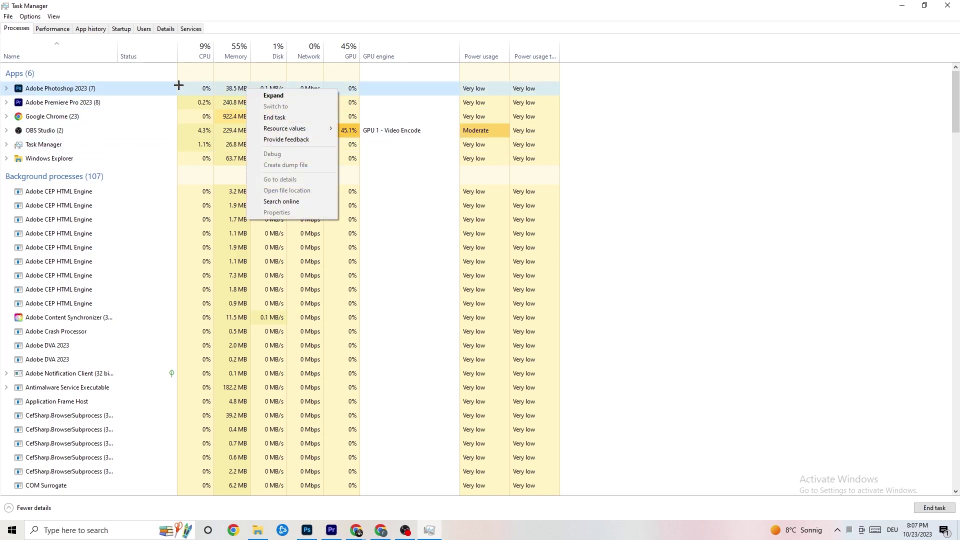
pyautogui.rightClick(132, 92)
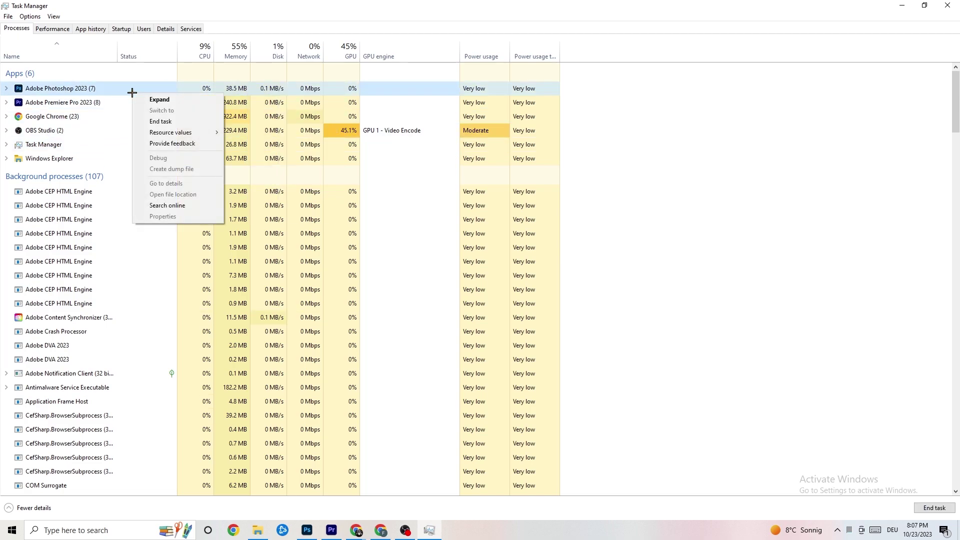
pyautogui.click(190, 121)
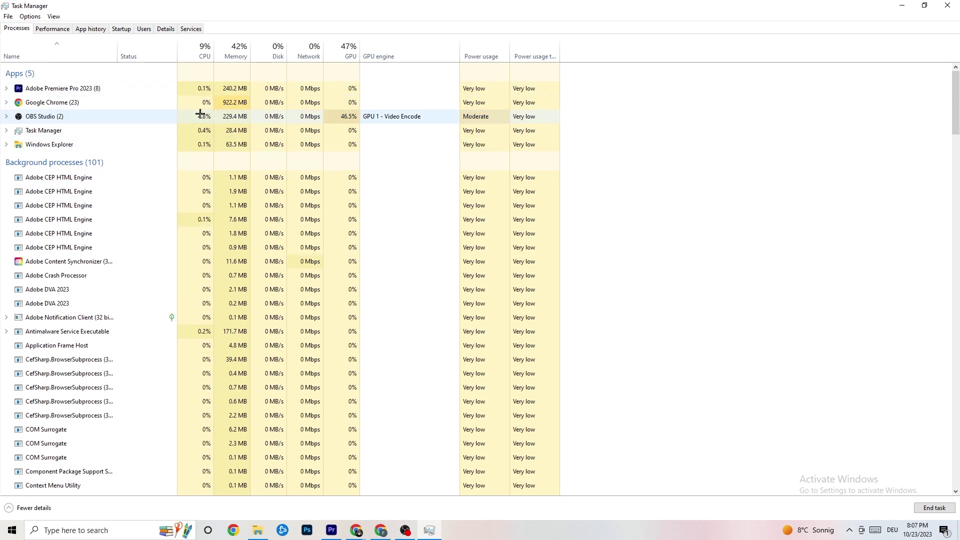
pyautogui.moveTo(335, 5)
pyautogui.mouseDown()
pyautogui.moveTo(336, 45)
pyautogui.moveTo(333, 15)
pyautogui.mouseUp()
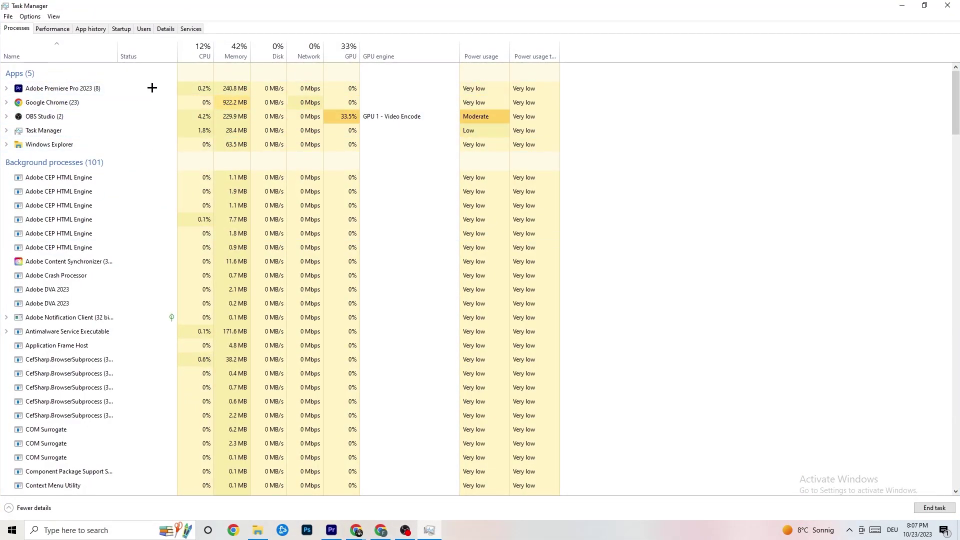
# - Look through Task Manager's Performance, App history, Startup, Users and Details views and return to the process list
pyautogui.rightClick(95, 86)
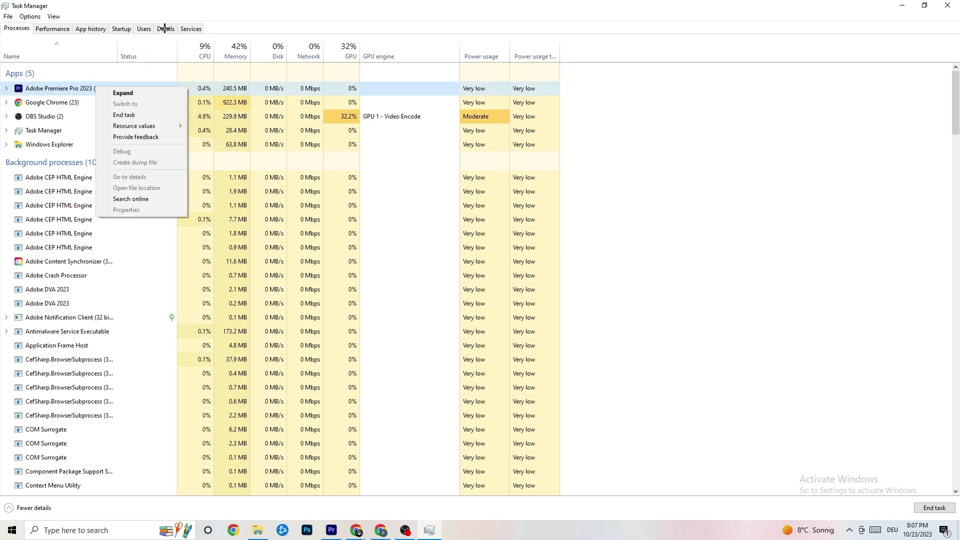
pyautogui.click(59, 27)
pyautogui.click(100, 28)
pyautogui.click(125, 28)
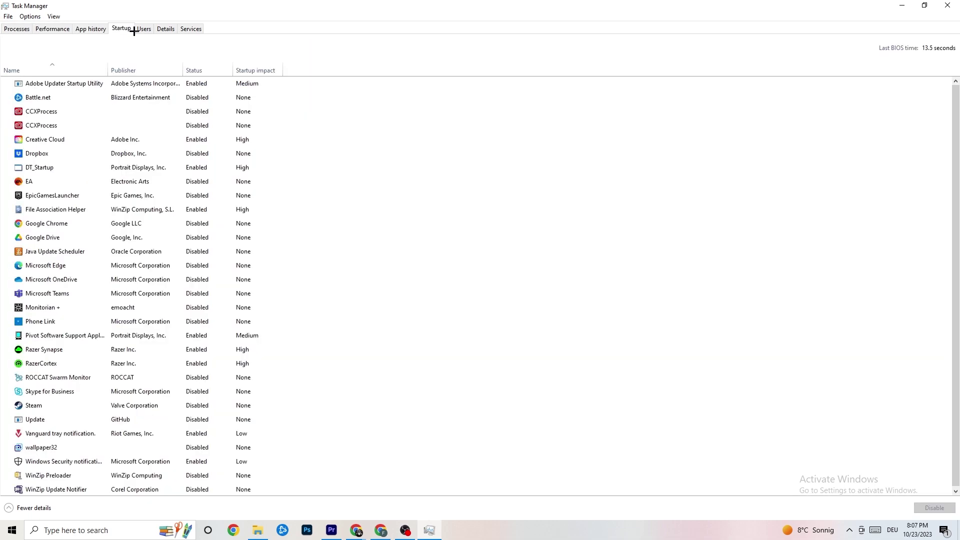
pyautogui.click(143, 30)
pyautogui.click(165, 30)
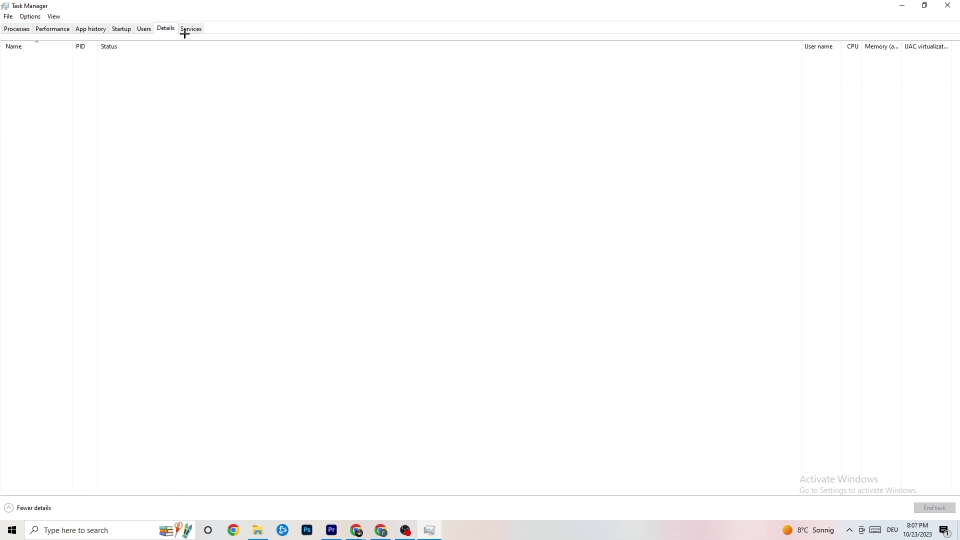
pyautogui.click(15, 28)
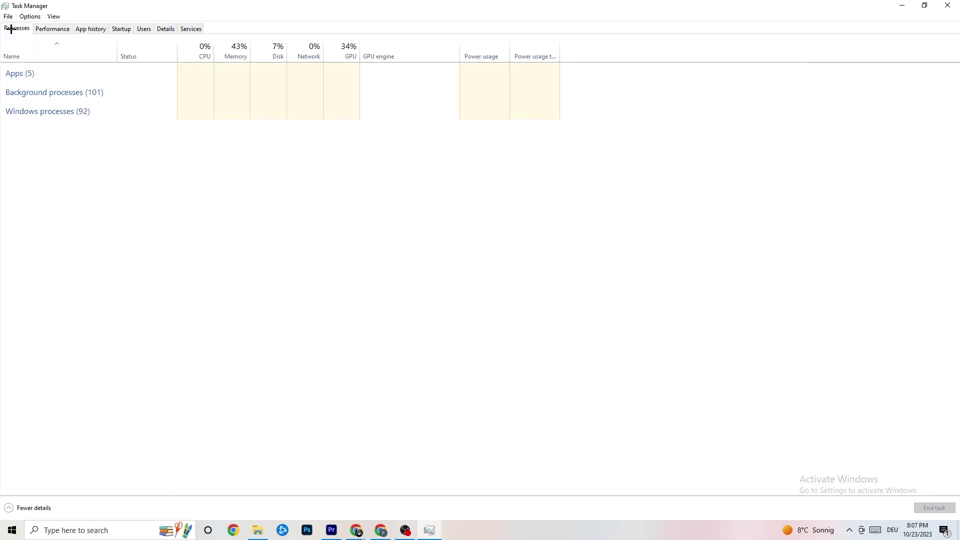
# - View the priority levels available for the Adobe Premiere Pro process in the Details view and dismiss the options
pyautogui.click(166, 29)
pyautogui.rightClick(80, 77)
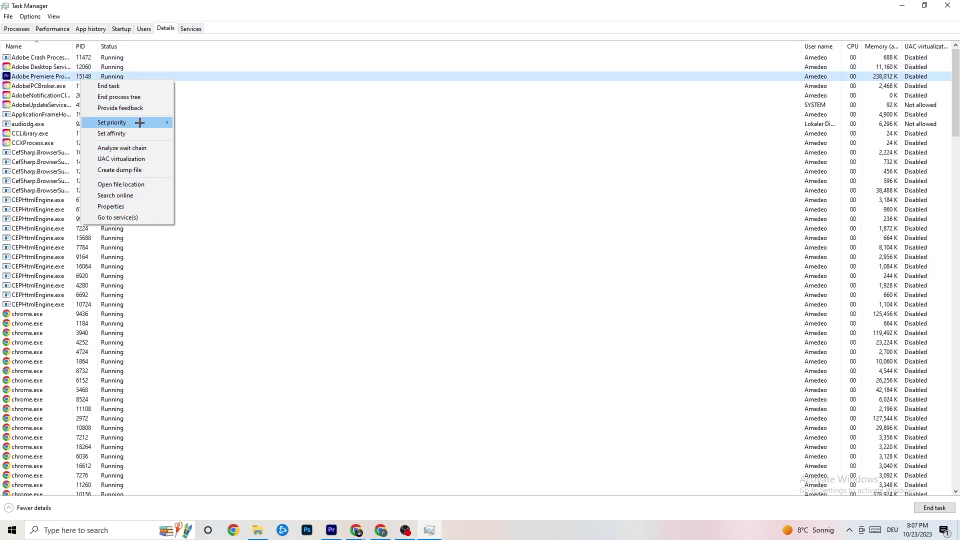
pyautogui.click(28, 31)
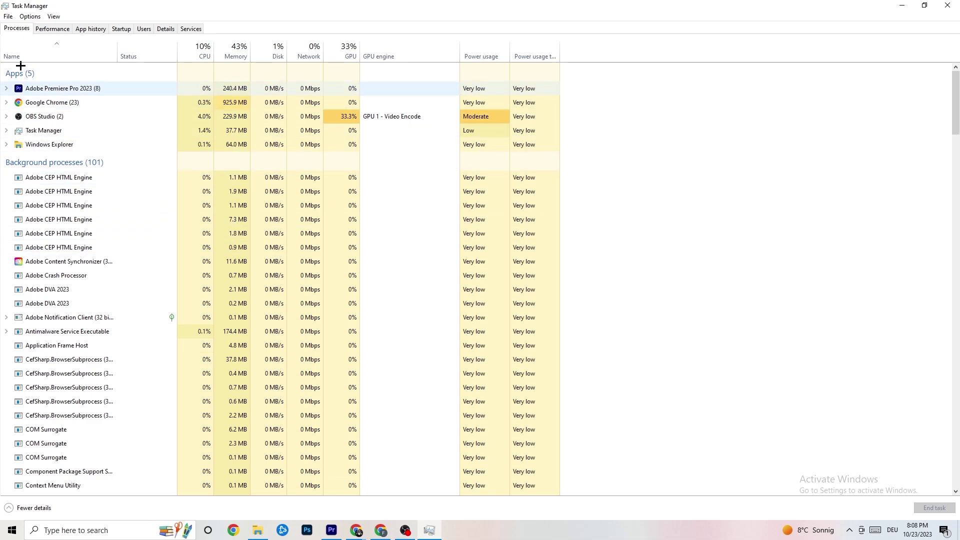
pyautogui.click(169, 26)
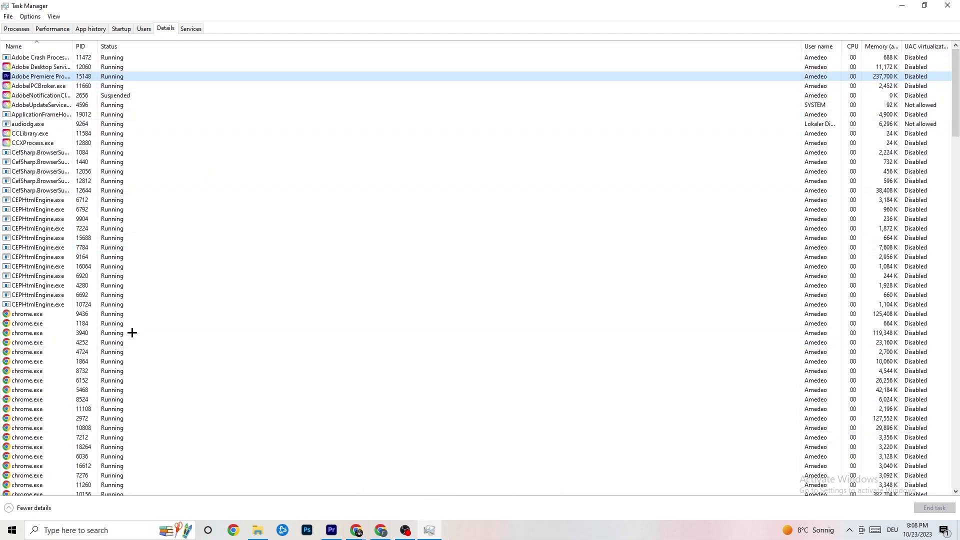
pyautogui.rightClick(109, 77)
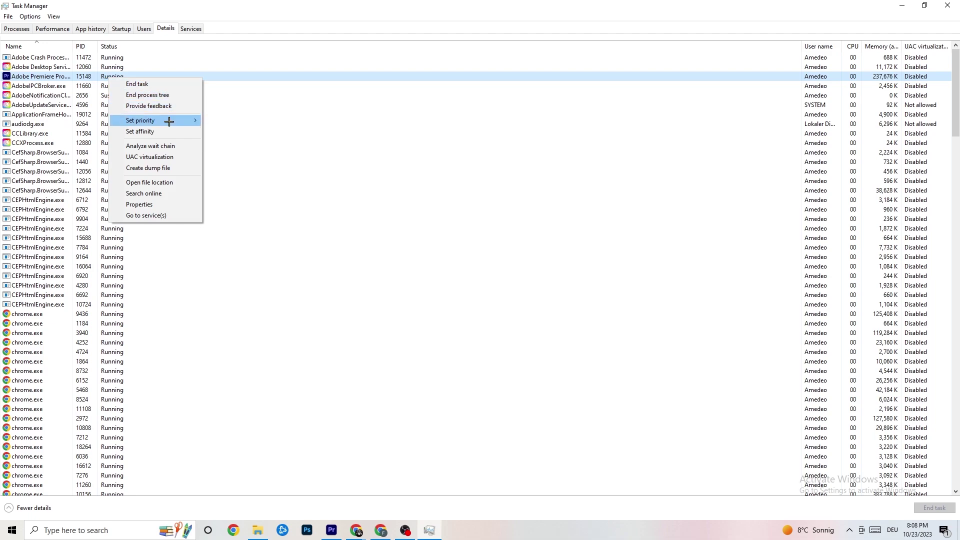
pyautogui.moveTo(169, 122)
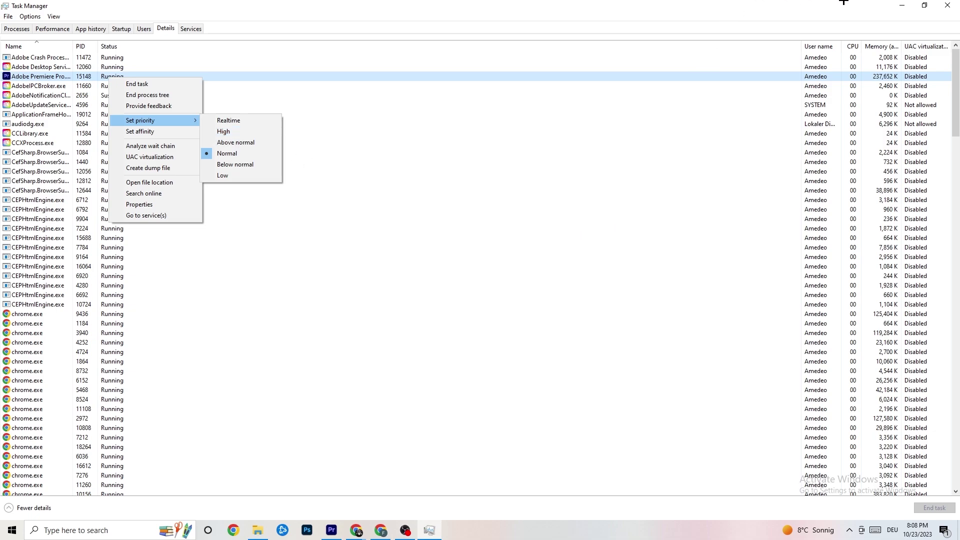
pyautogui.click(228, 58)
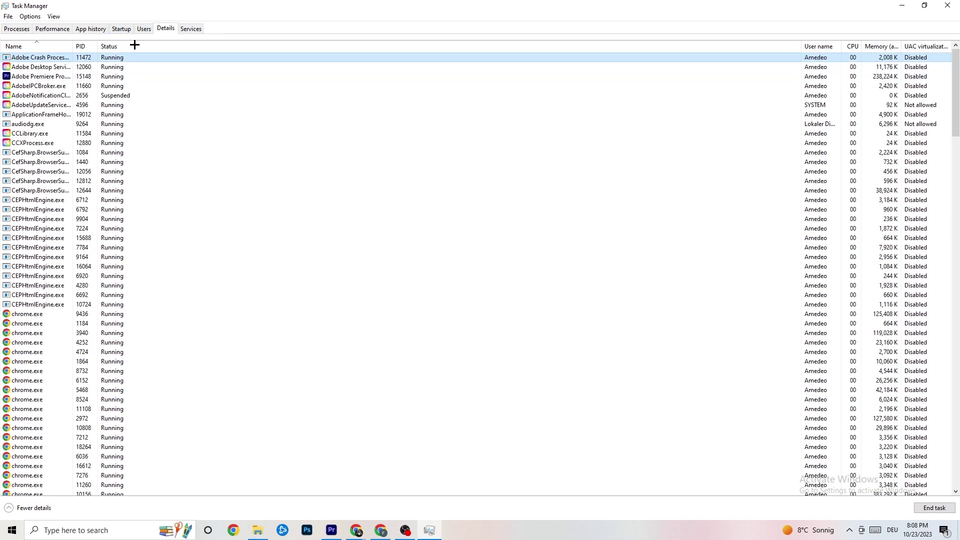
# - Review the programs launched at startup, view the options for Adobe Updater Startup Utility and close Task Manager
pyautogui.click(122, 29)
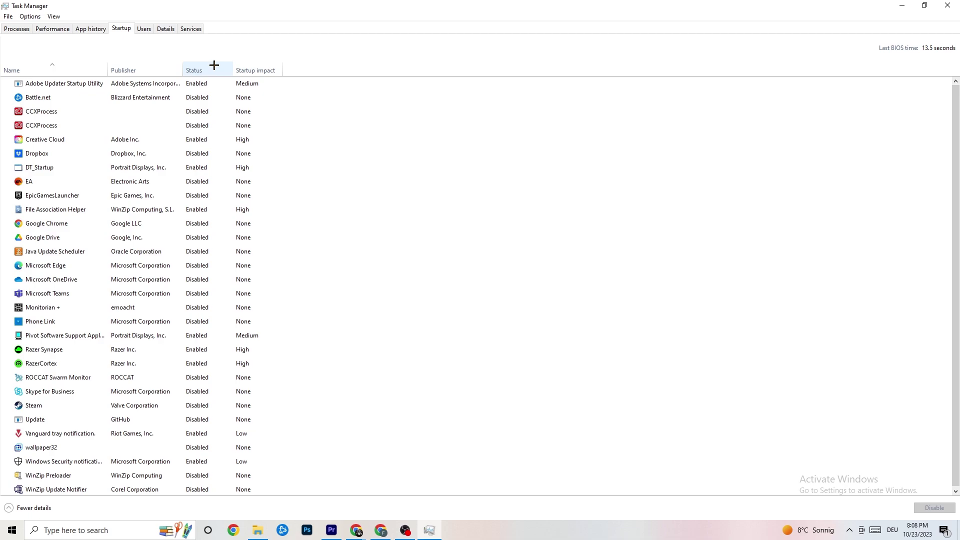
pyautogui.click(203, 88)
pyautogui.rightClick(206, 88)
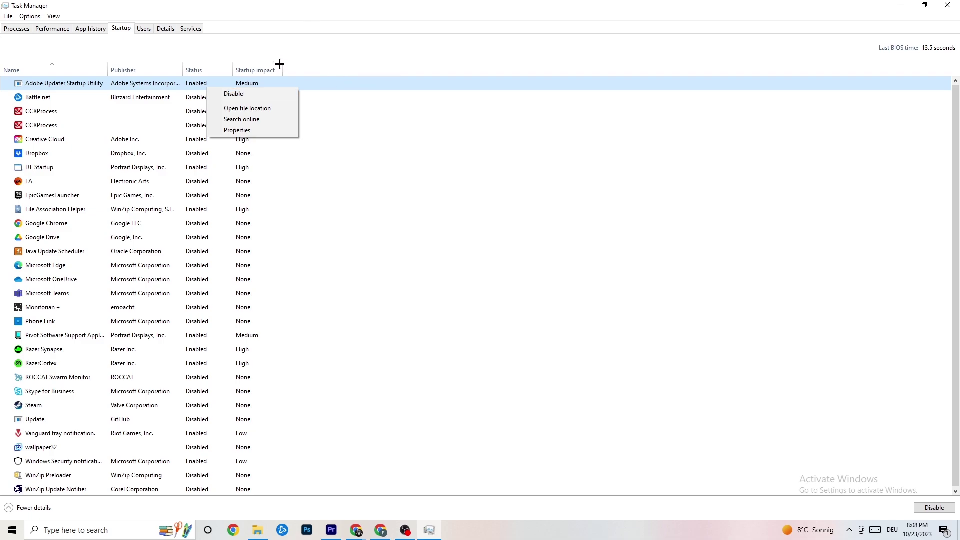
pyautogui.click(360, 2)
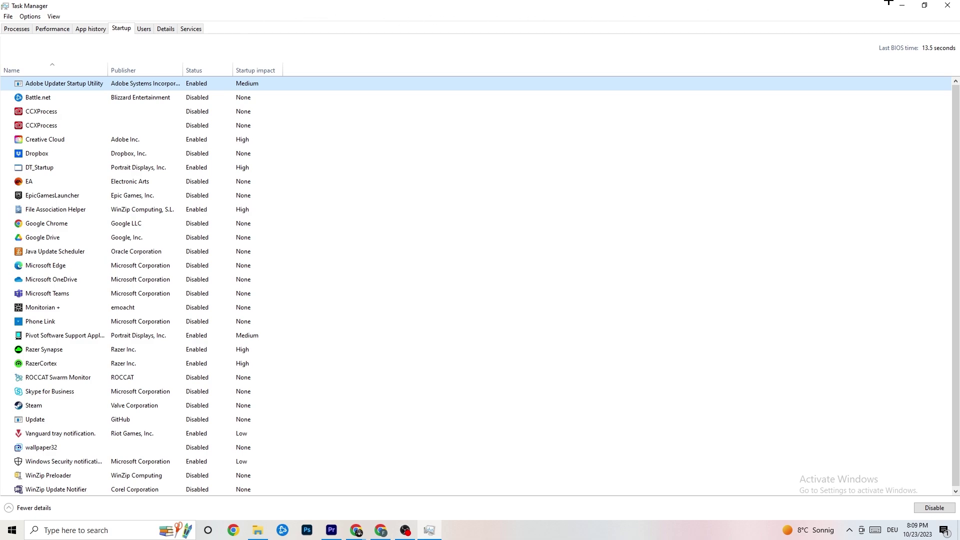
pyautogui.click(947, 5)
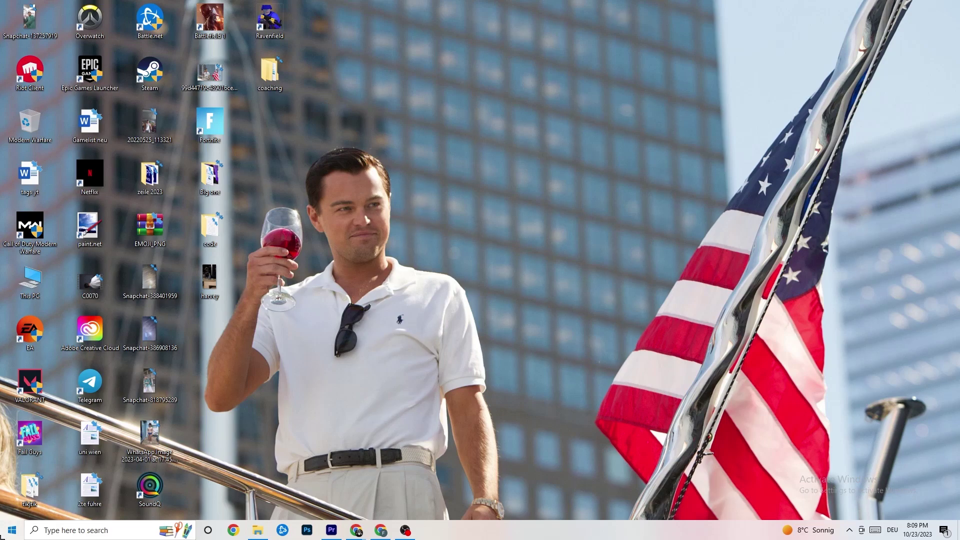
# - Open the Display page of the Windows System settings and look through its options down to Scale and layout
pyautogui.click(12, 530)
pyautogui.click(12, 484)
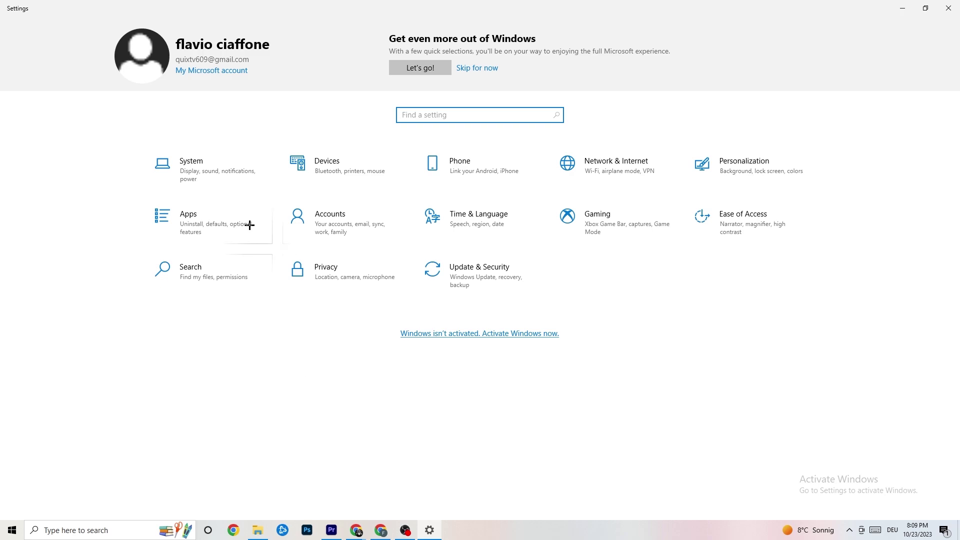
pyautogui.click(230, 179)
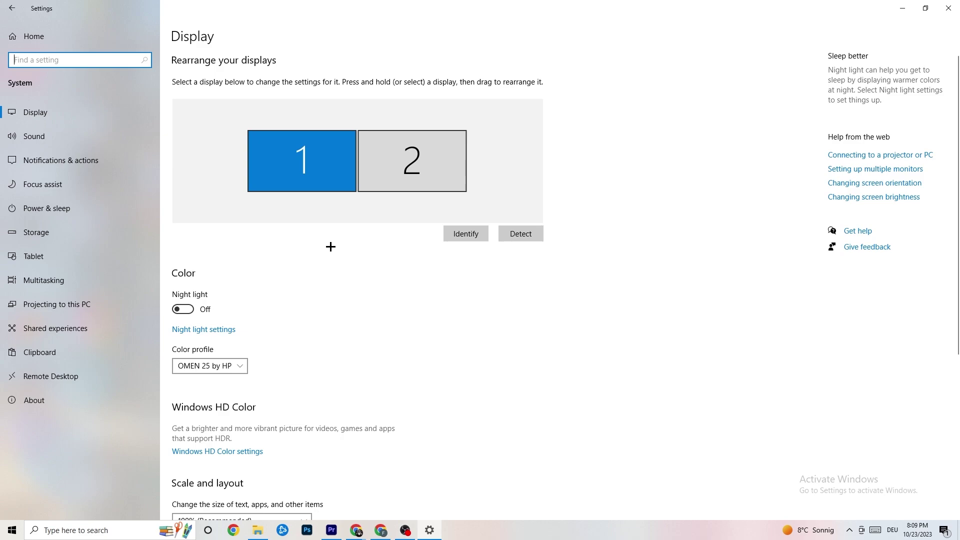
pyautogui.scroll(-1, 540, 192)
pyautogui.scroll(1, 538, 195)
pyautogui.scroll(-5, 475, 187)
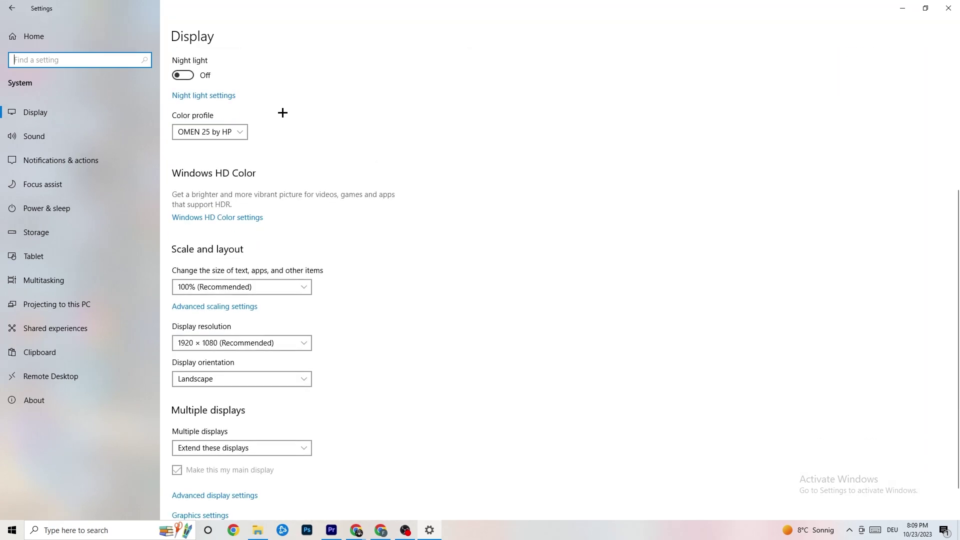
# - View the available text and app scaling sizes and display resolutions, keeping the recommended choices
pyautogui.click(304, 287)
pyautogui.click(271, 287)
pyautogui.click(271, 286)
pyautogui.click(472, 267)
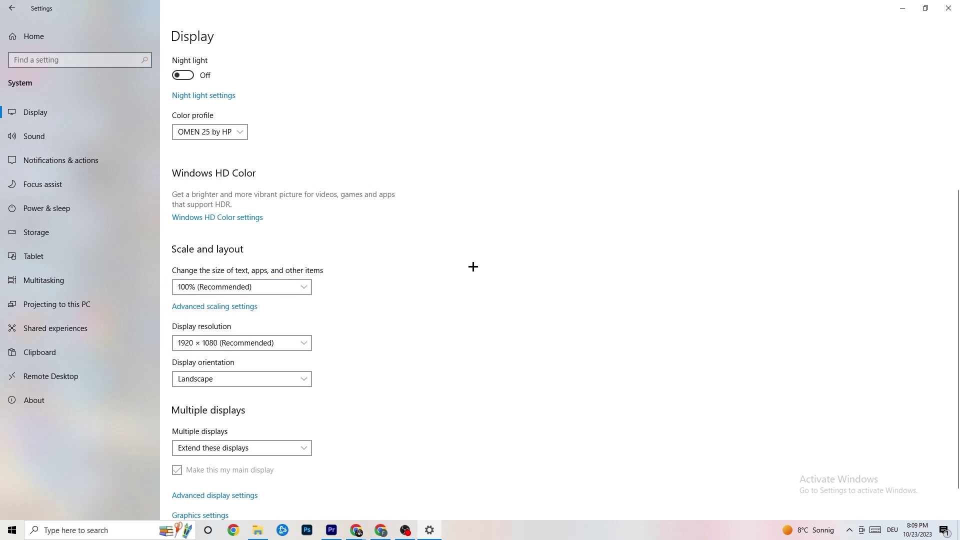
pyautogui.click(291, 344)
pyautogui.click(426, 301)
pyautogui.scroll(-1, 412, 285)
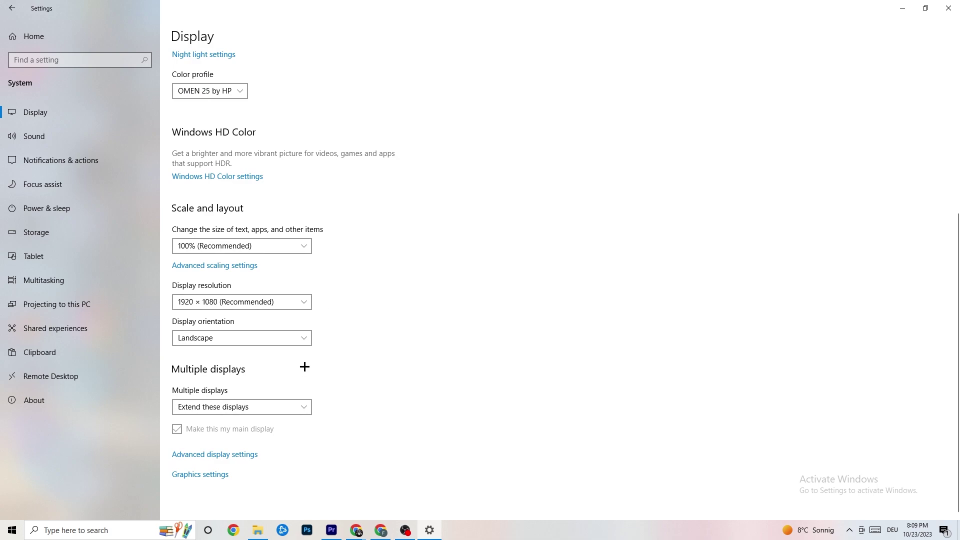
# - Review the power plans offered in the additional power settings and close the Power Options window
pyautogui.click(105, 208)
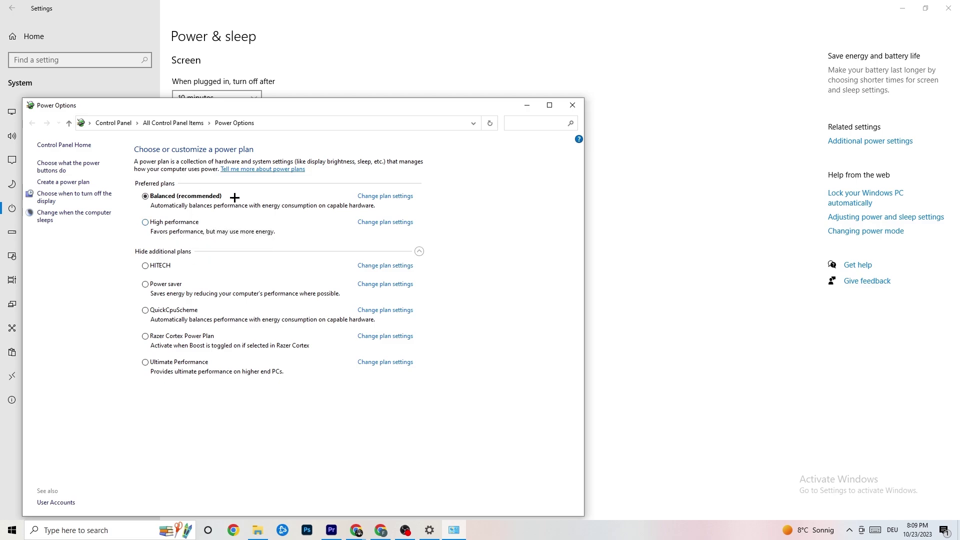
pyautogui.click(573, 106)
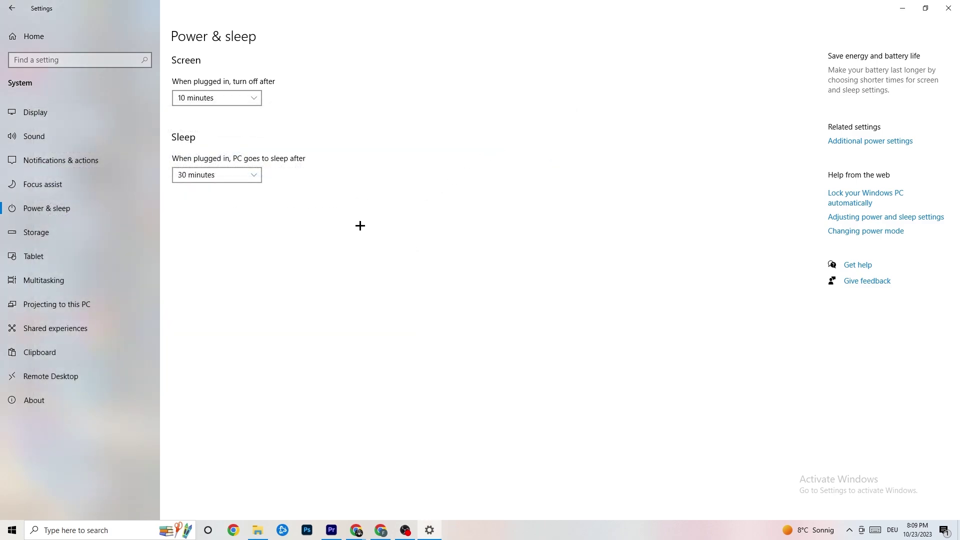
# - Review the Storage Sense configuration and its run frequency choices, then return to the Settings home page
pyautogui.click(62, 240)
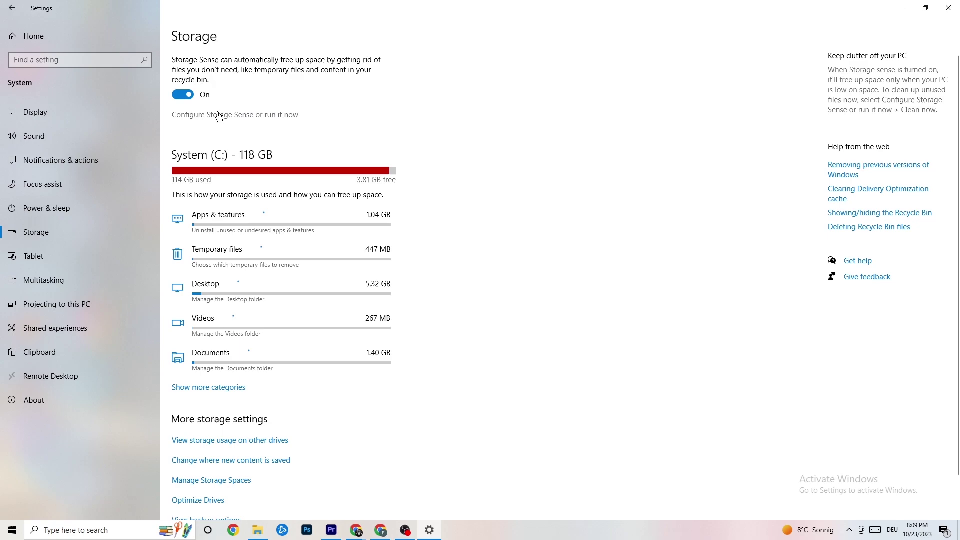
pyautogui.click(270, 116)
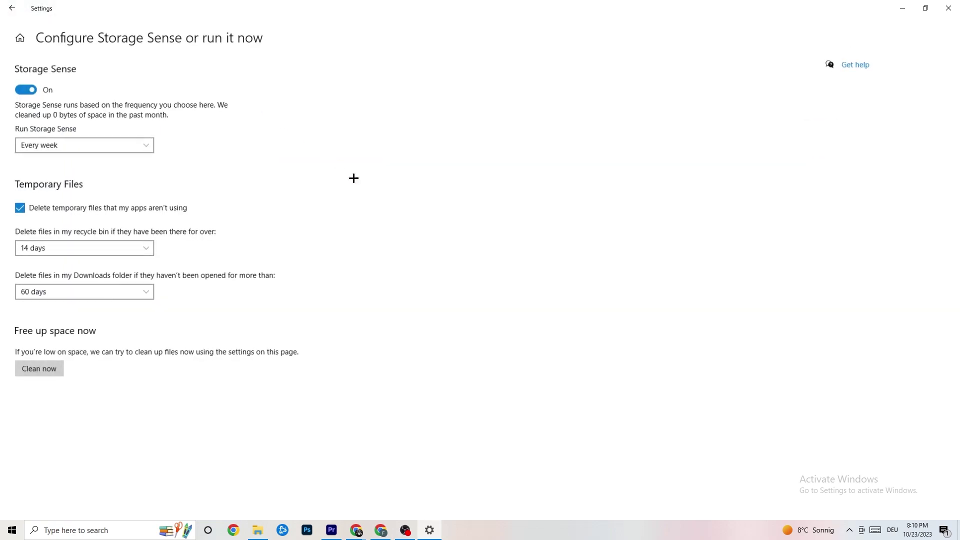
pyautogui.click(132, 146)
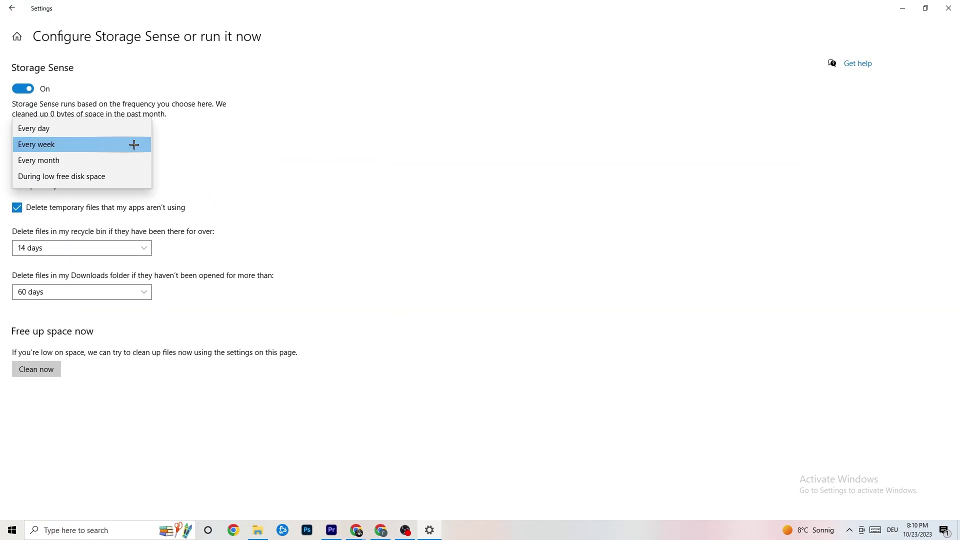
pyautogui.click(299, 142)
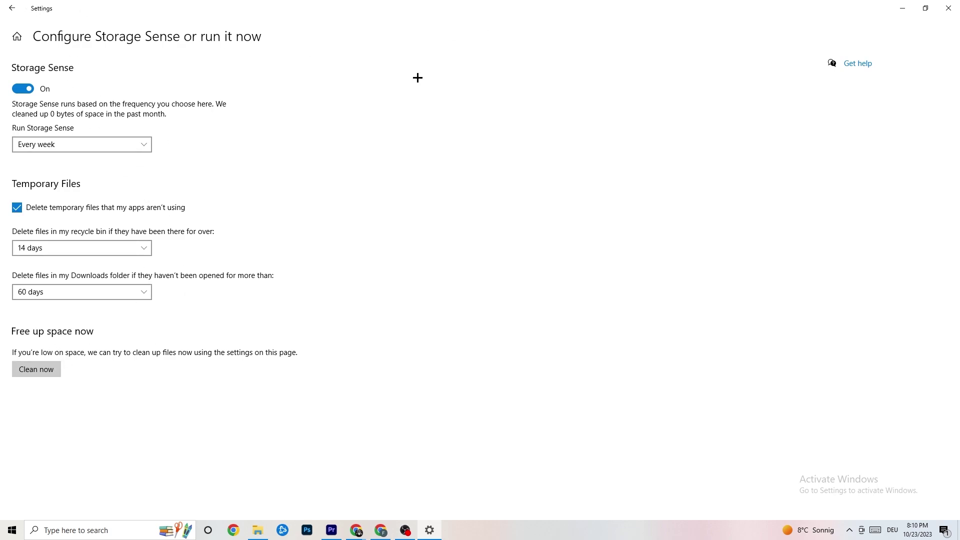
pyautogui.click(14, 10)
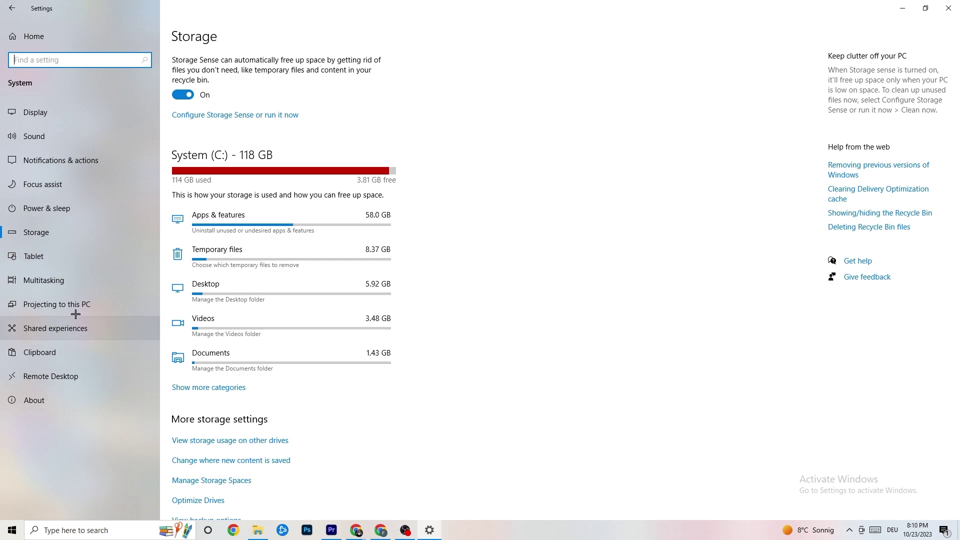
pyautogui.click(2, 4)
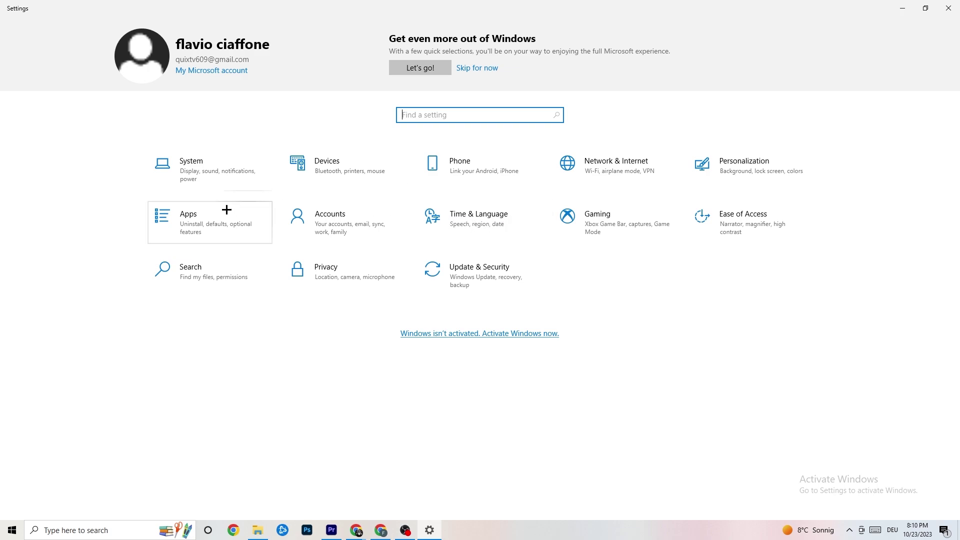
# - Look through the Apps & features and Default apps pages of the Apps settings
pyautogui.click(214, 220)
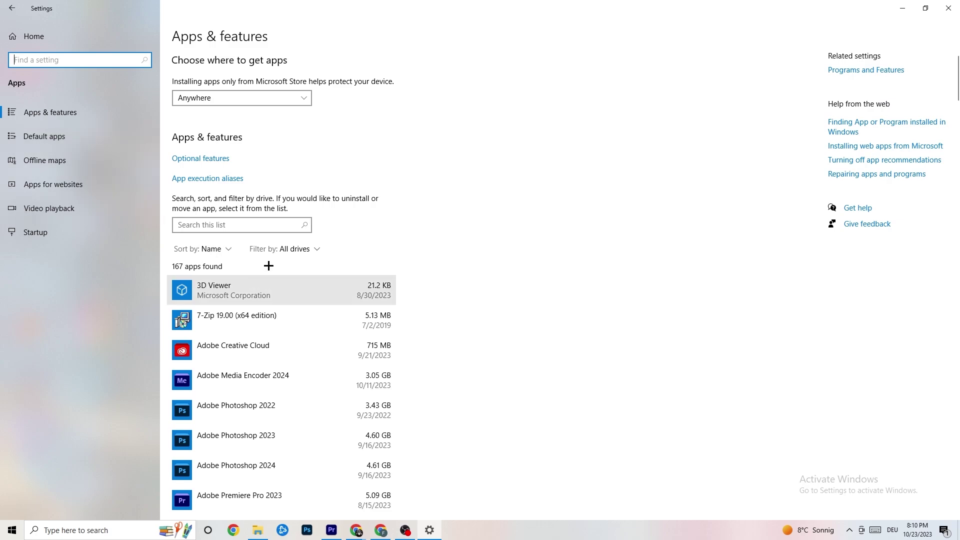
pyautogui.click(75, 137)
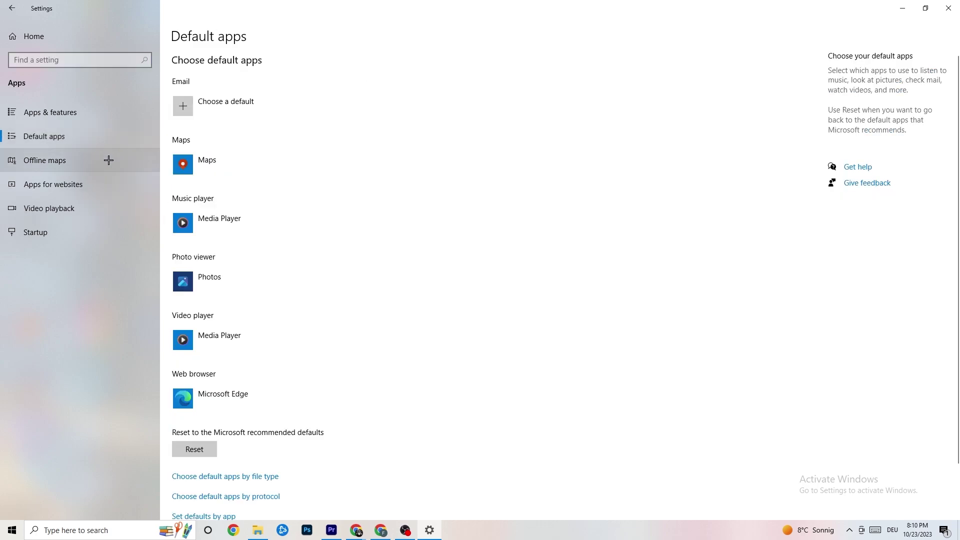
pyautogui.click(85, 116)
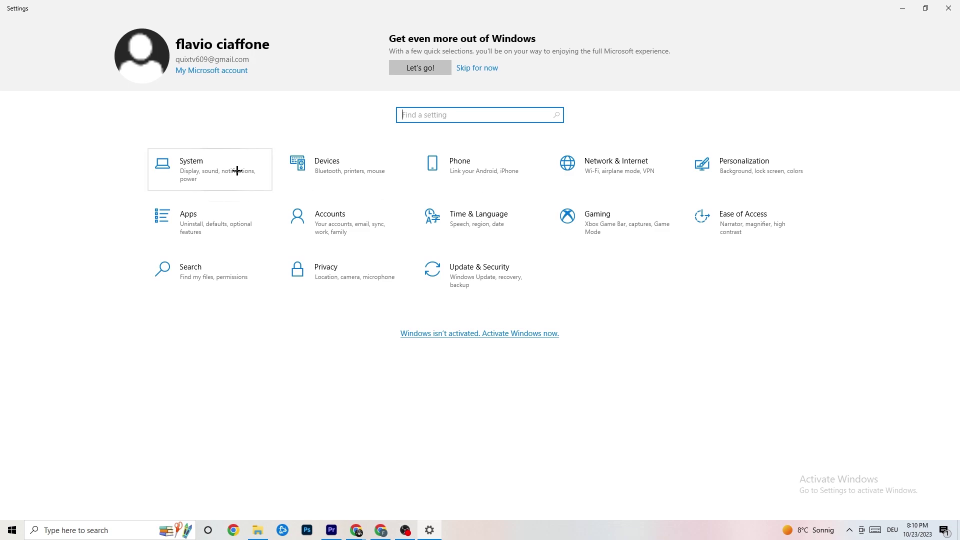
# - Check the Xbox Game Bar, Captures and Game Mode pages in the Gaming settings
pyautogui.click(615, 238)
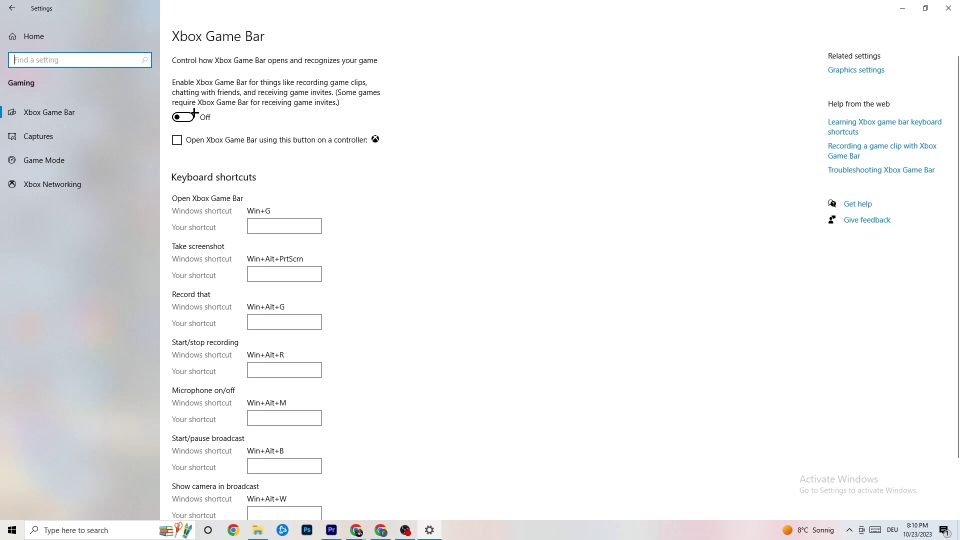
pyautogui.click(92, 135)
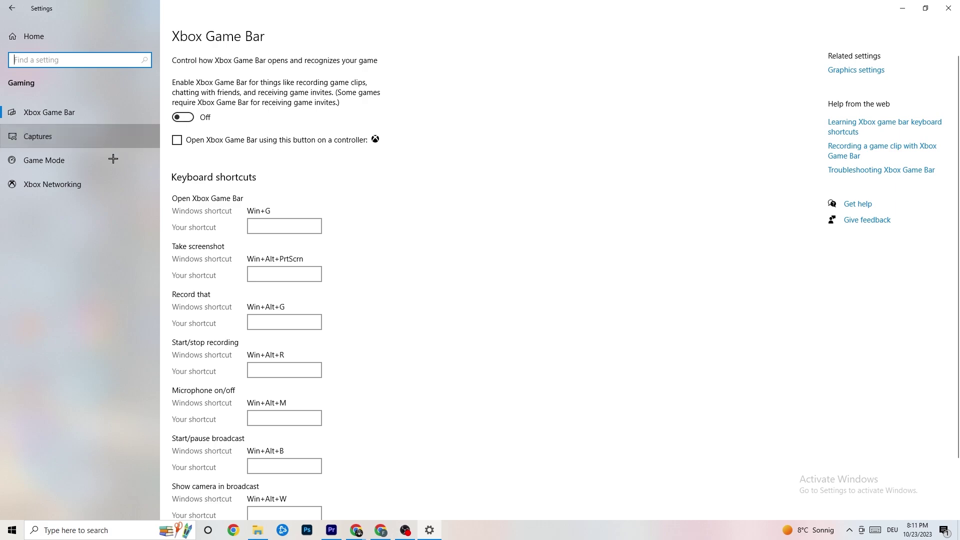
pyautogui.scroll(-2, 335, 213)
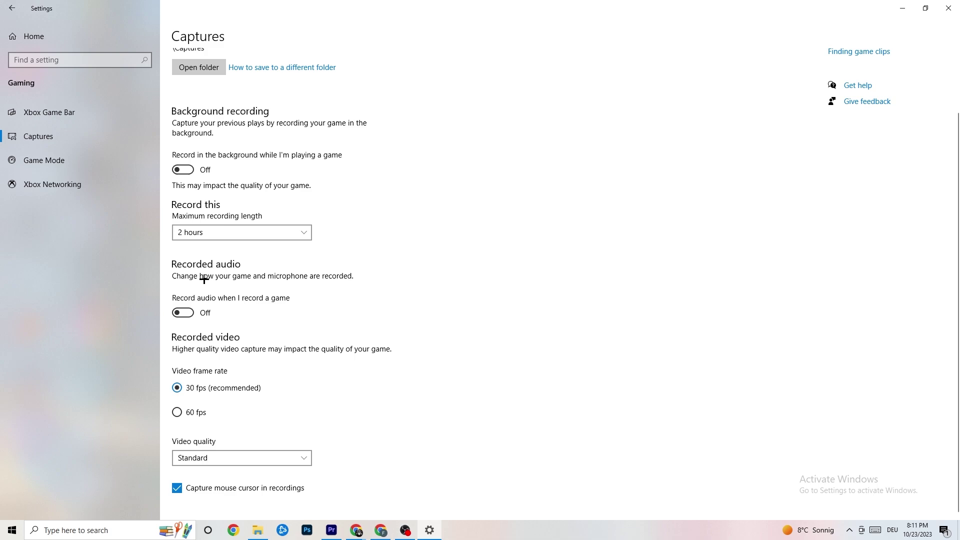
pyautogui.click(63, 158)
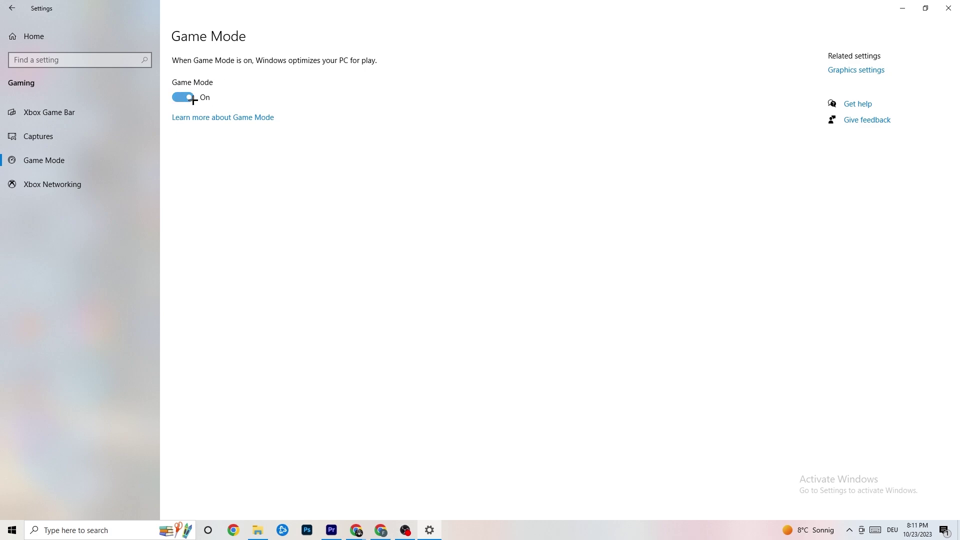
# - Return to the Settings home page and open the Update & Security settings
pyautogui.click(37, 38)
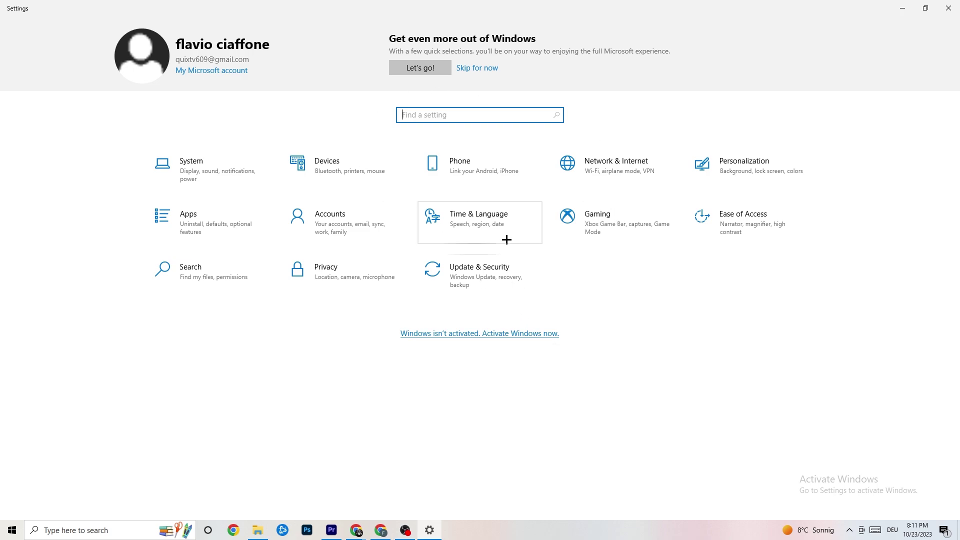
pyautogui.click(487, 270)
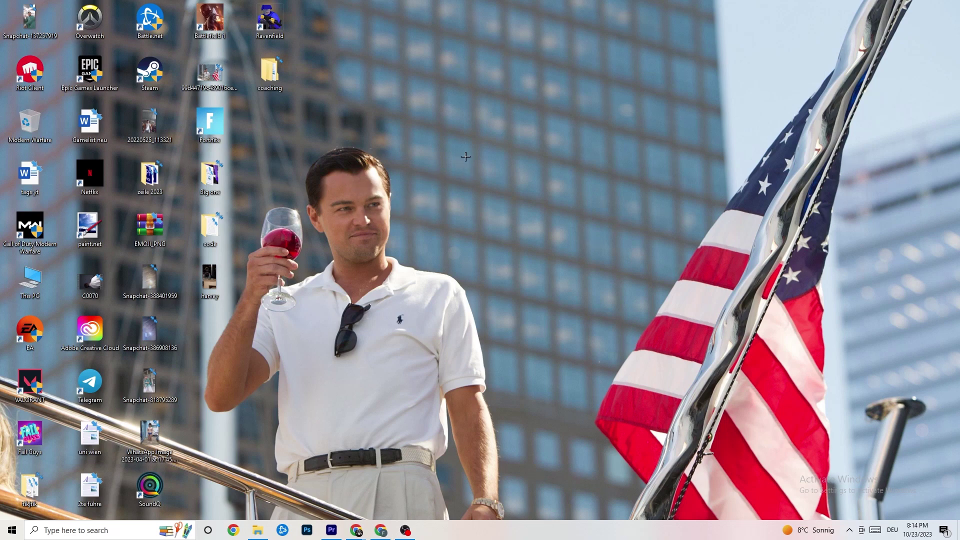
# - Open NVIDIA Control Panel from the desktop and review the Adjust Image Settings with Preview page
pyautogui.rightClick(430, 130)
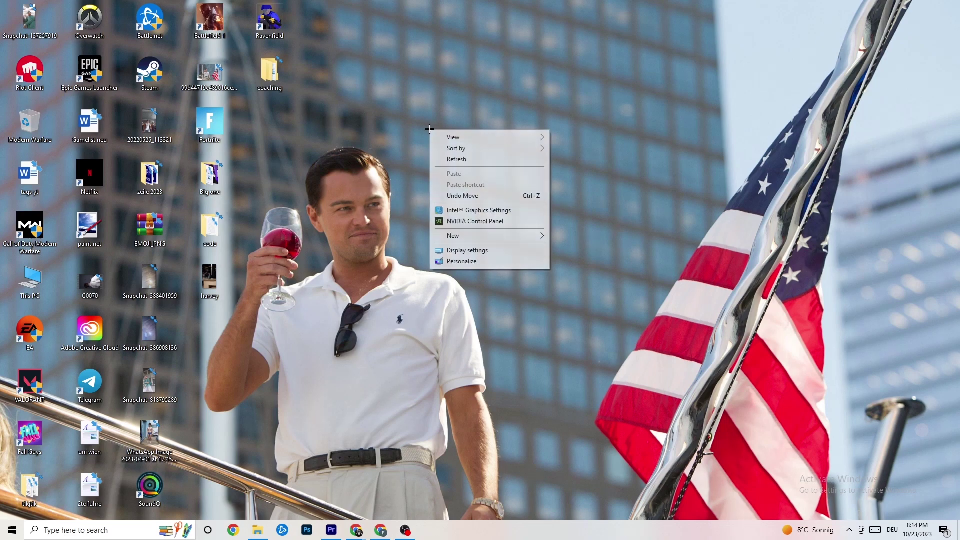
pyautogui.click(465, 222)
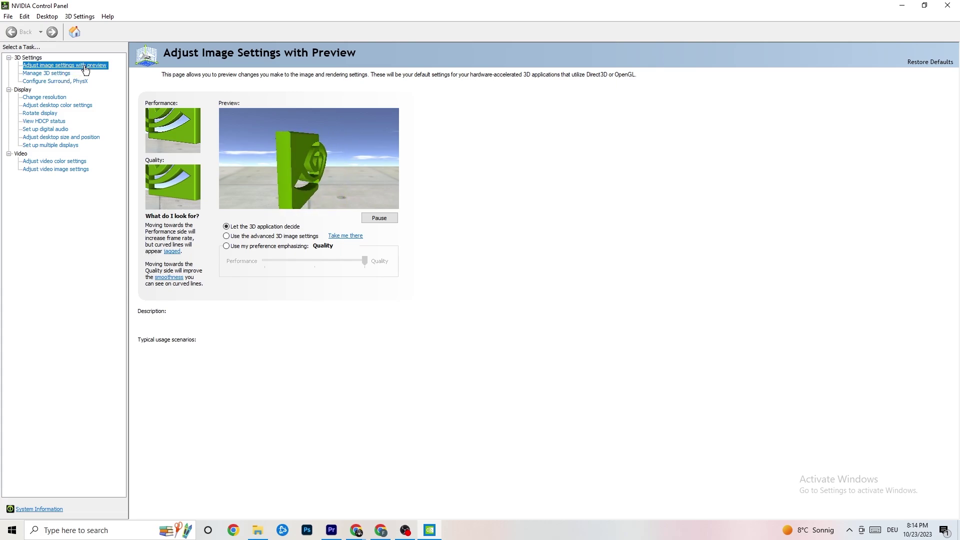
pyautogui.moveTo(253, 232)
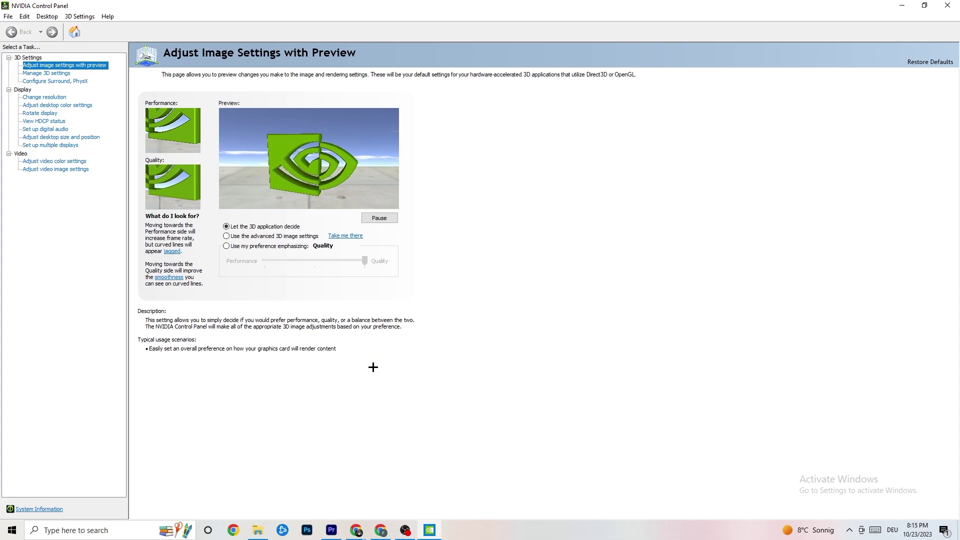
# - Review the Change Resolution page with its resolution and refresh rate settings and close NVIDIA Control Panel
pyautogui.click(41, 99)
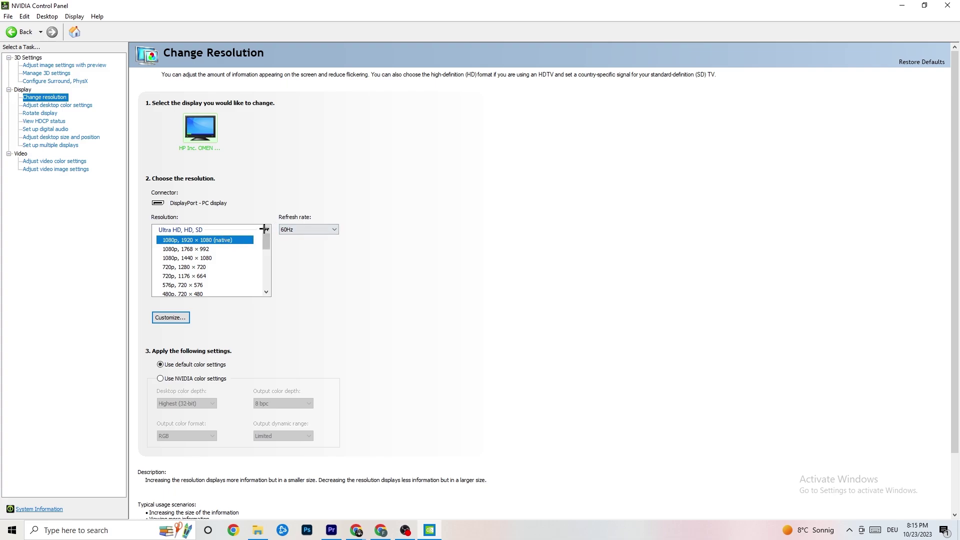
pyautogui.scroll(-1, 266, 242)
pyautogui.scroll(1, 266, 242)
pyautogui.hotkey('alt', 'F4')
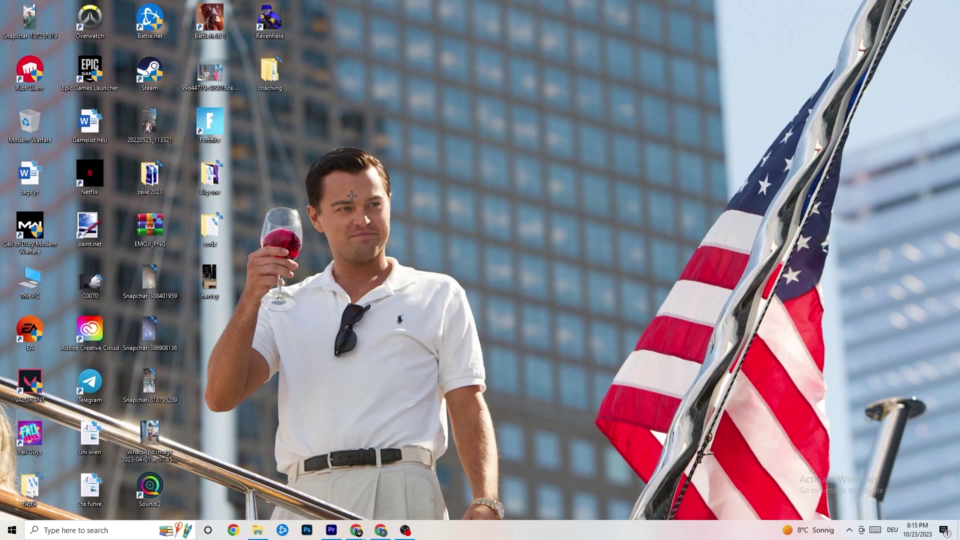
# - Show the computer's sleep, shut down and restart options and dismiss them without choosing one
pyautogui.click(12, 530)
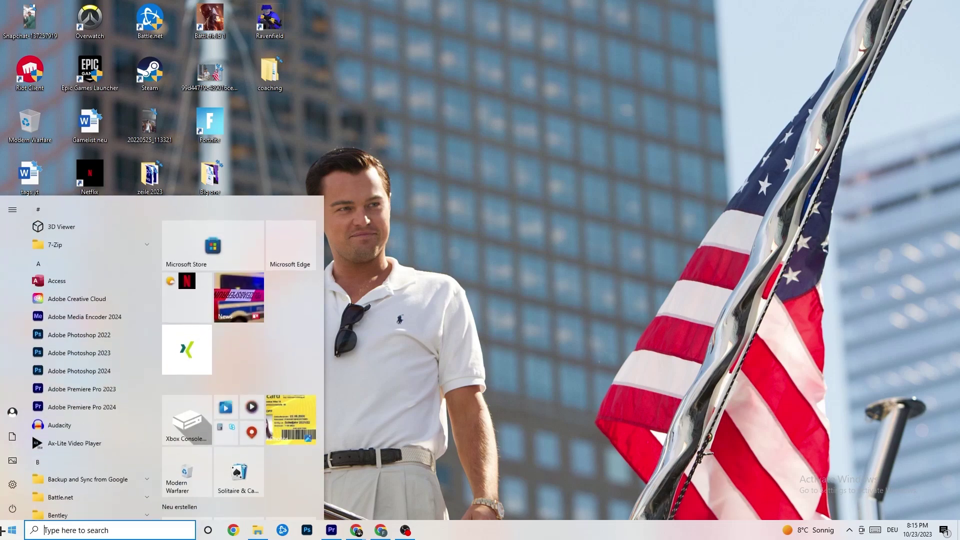
pyautogui.click(15, 507)
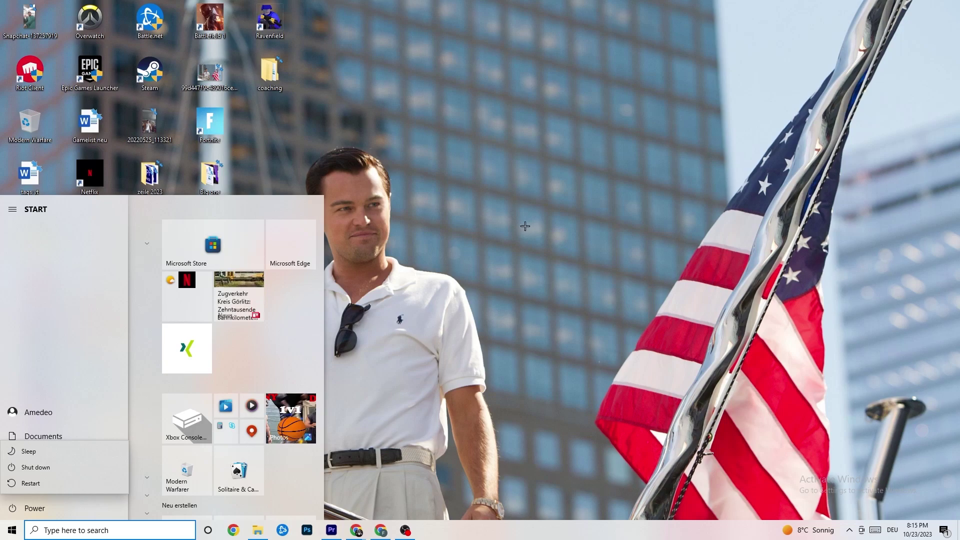
pyautogui.click(525, 226)
pyautogui.click(276, 181)
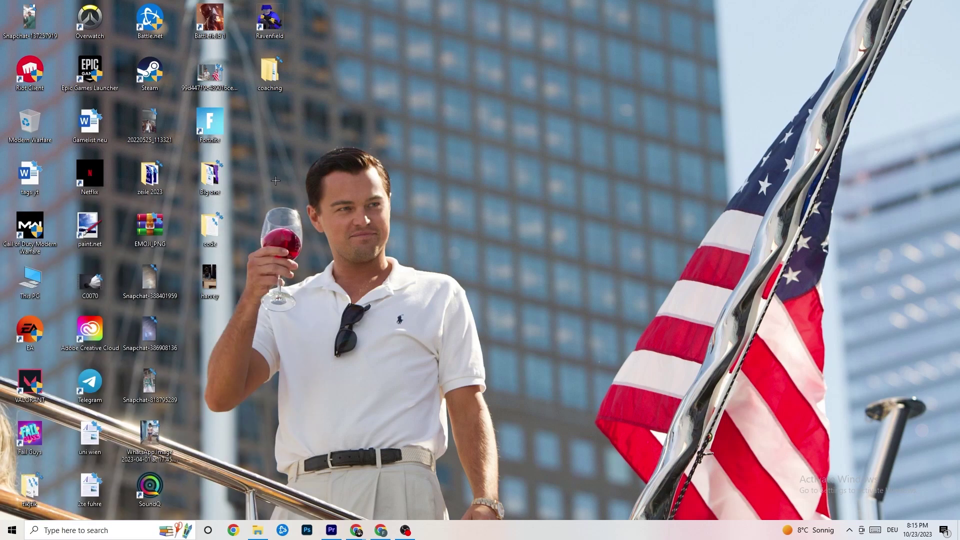